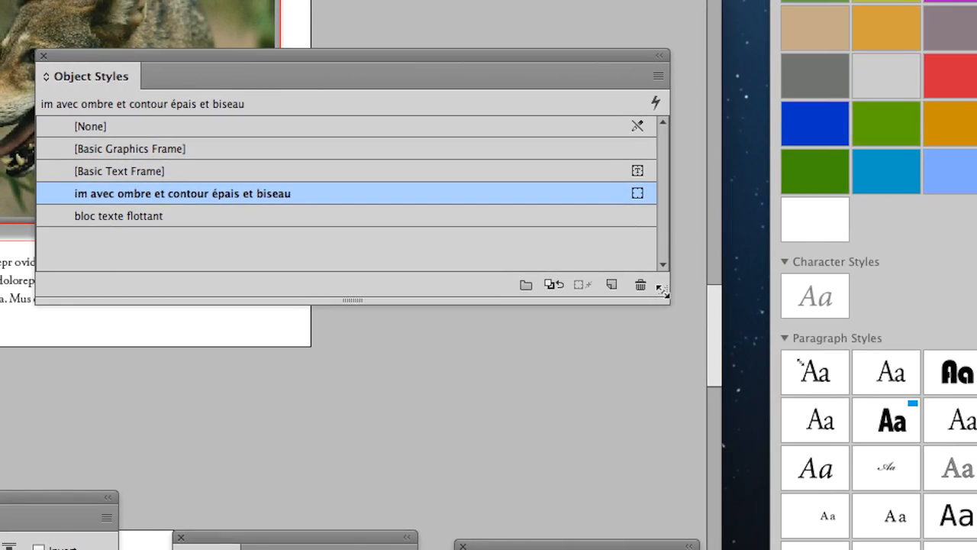
- Make the Object Styles panel narrower and taller, and move the Tools panel off the page
{"action": "left_click_drag", "start_coordinate": [662, 290], "coordinate": [363, 401]}
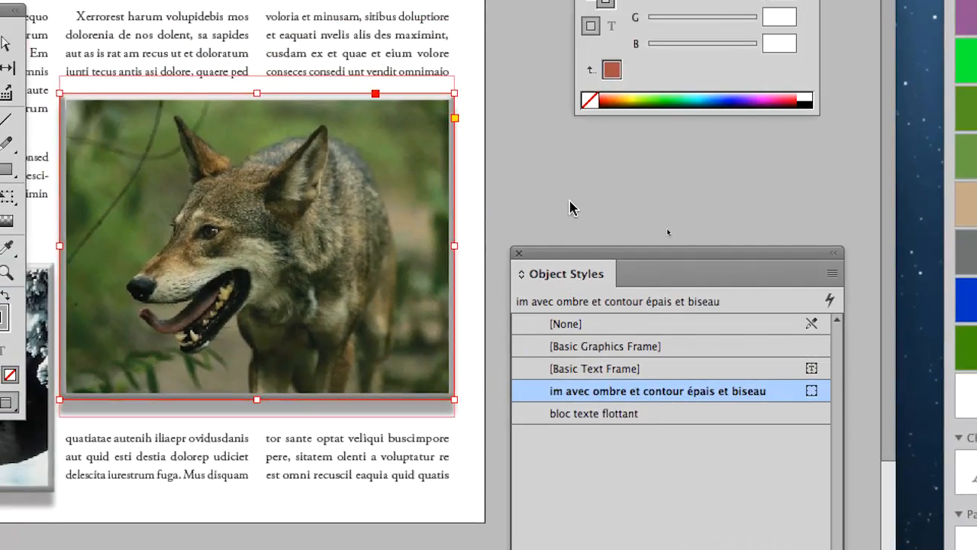
{"action": "left_click", "coordinate": [510, 163]}
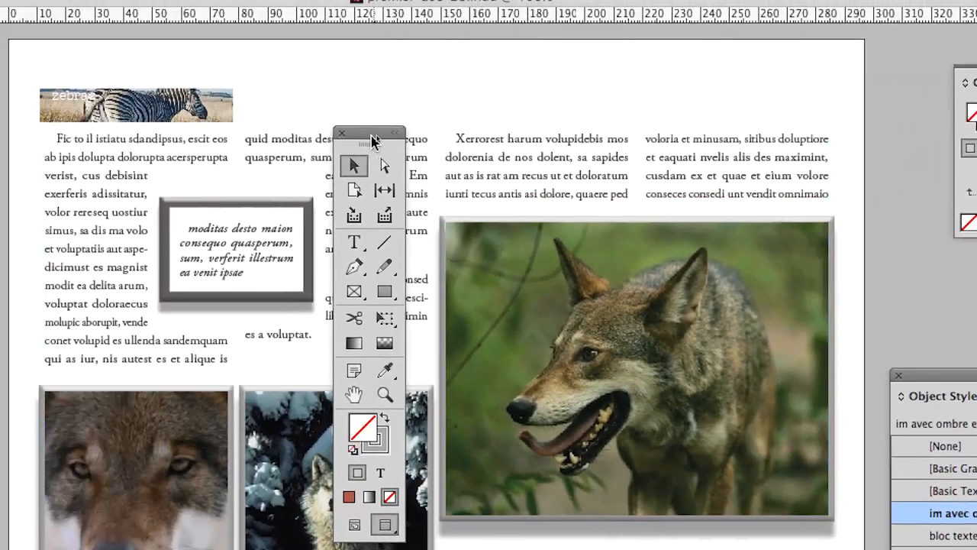
{"action": "left_click_drag", "start_coordinate": [242, 77], "coordinate": [226, 126]}
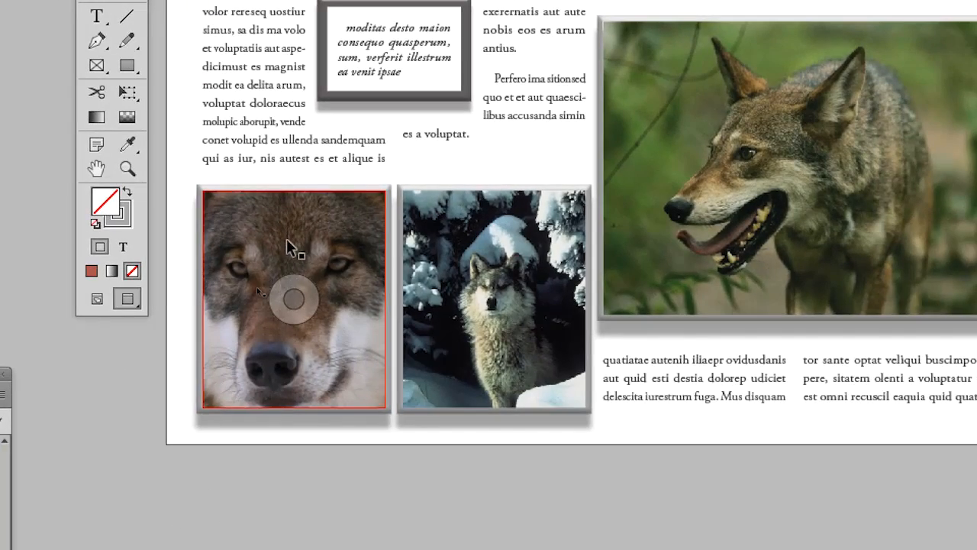
- Examine which object style is applied to each of the three wolf pictures by selecting them in turn
{"action": "left_click", "coordinate": [416, 467]}
{"action": "left_click", "coordinate": [341, 248]}
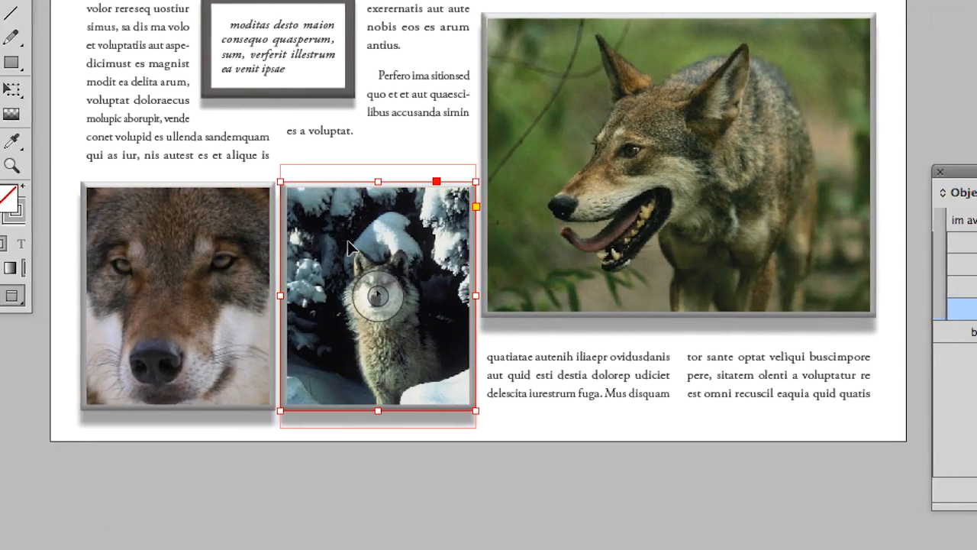
{"action": "left_click", "coordinate": [530, 245]}
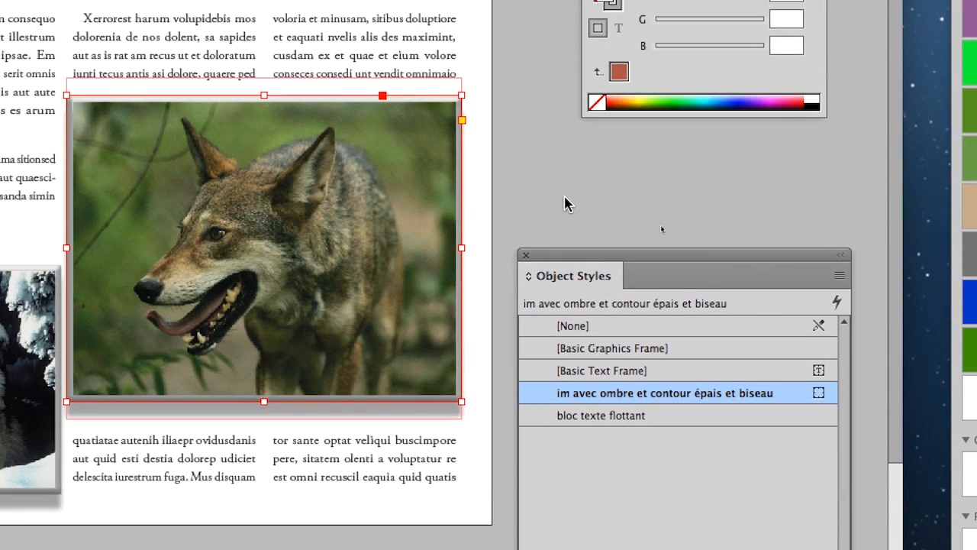
{"action": "left_click", "coordinate": [562, 48]}
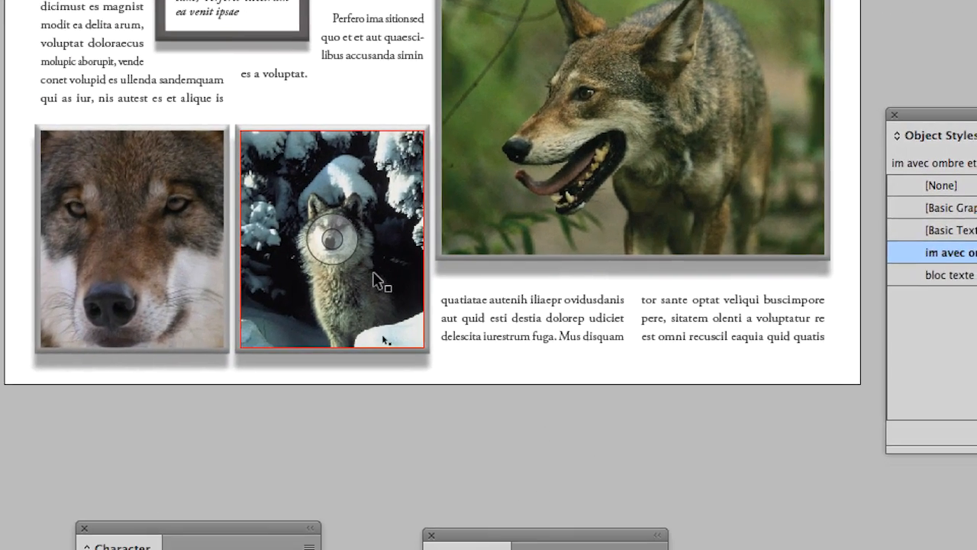
{"action": "left_click", "coordinate": [375, 277]}
{"action": "left_click", "coordinate": [212, 296]}
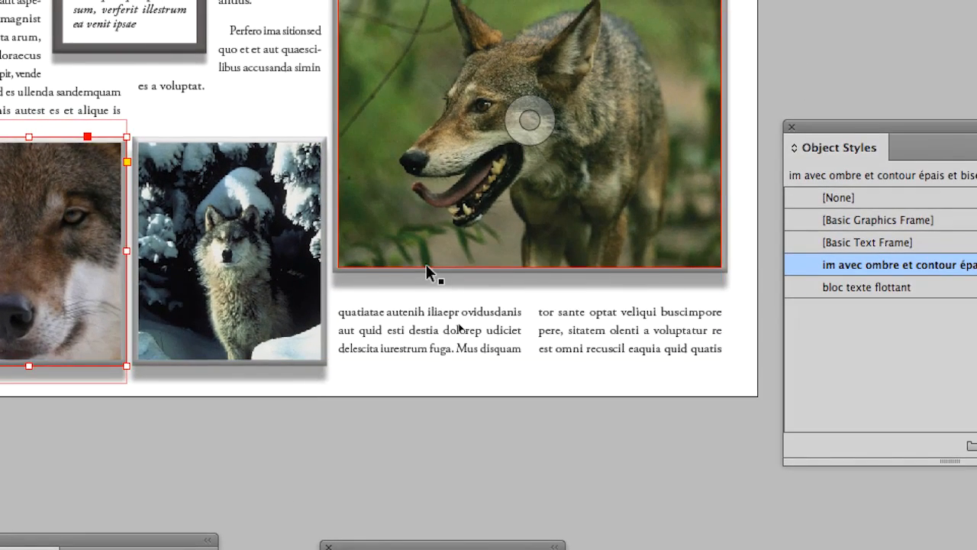
{"action": "left_click", "coordinate": [439, 255]}
{"action": "left_click", "coordinate": [841, 60]}
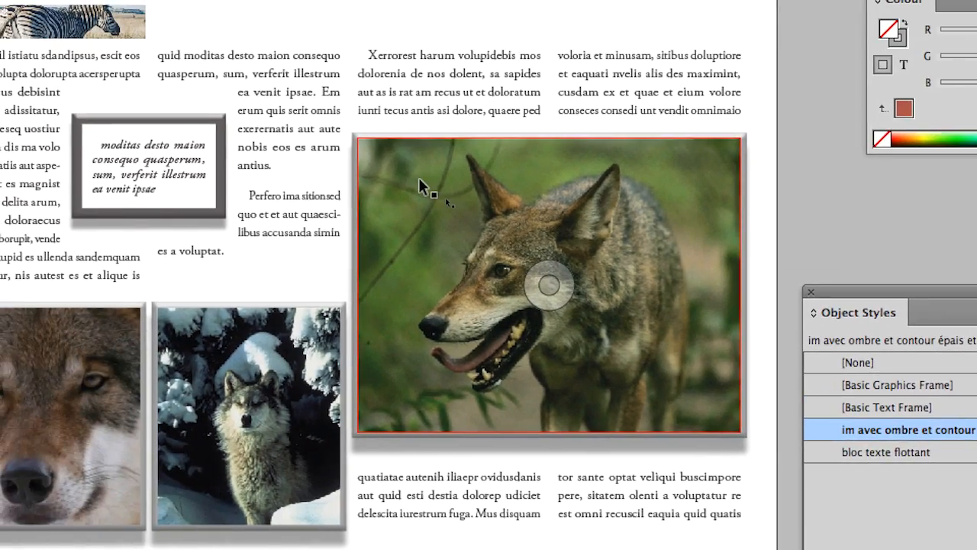
- Scale the large wolf picture down to about 47 × 37 mm with the Free Transform tool
{"action": "left_click", "coordinate": [111, 137]}
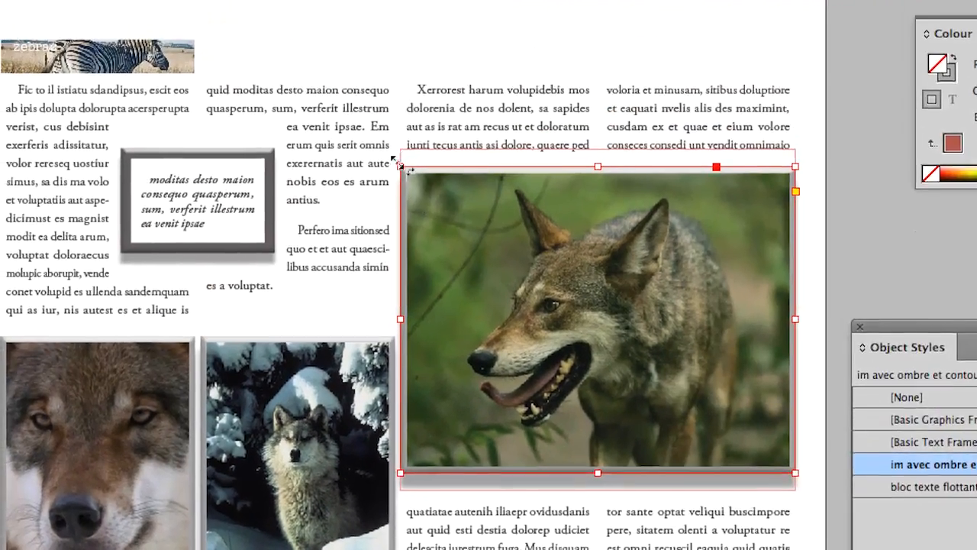
{"action": "left_click_drag", "start_coordinate": [398, 164], "coordinate": [519, 275]}
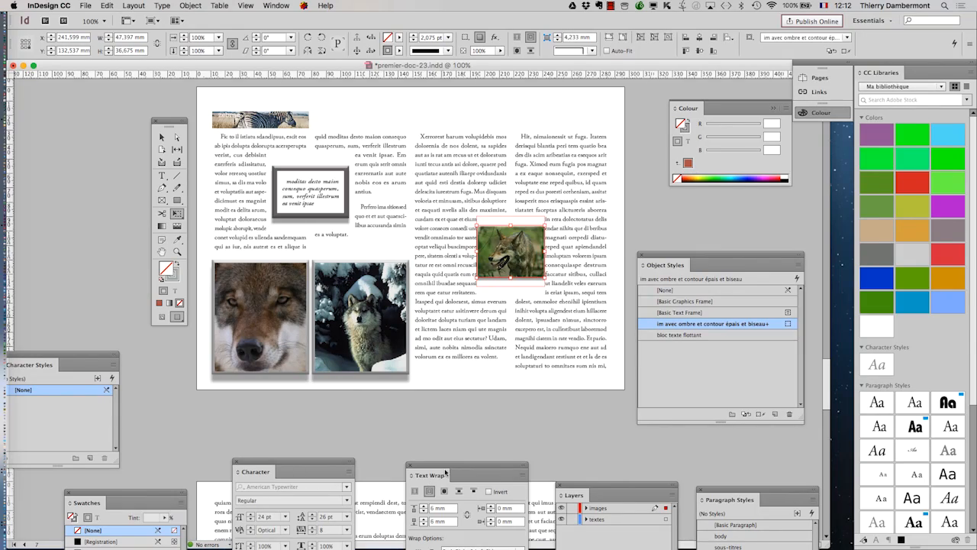
- Set the reduced wolf picture's left and right text wrap offsets to 6 mm, clear the Text Wrap panel off the page and deselect
{"action": "left_click_drag", "start_coordinate": [446, 473], "coordinate": [609, 191]}
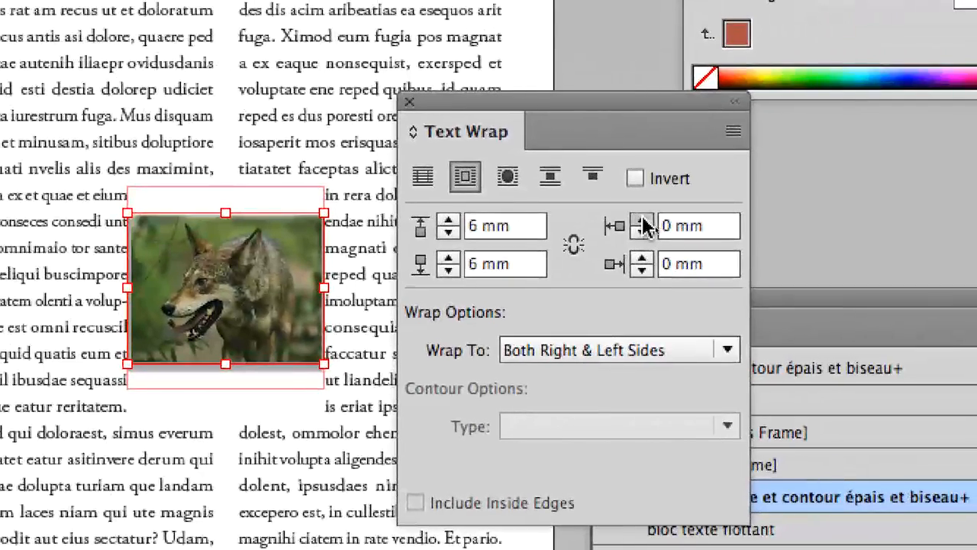
{"action": "left_click", "coordinate": [752, 190]}
{"action": "left_click", "coordinate": [752, 191]}
{"action": "left_click", "coordinate": [752, 190]}
{"action": "triple_click", "coordinate": [642, 221]}
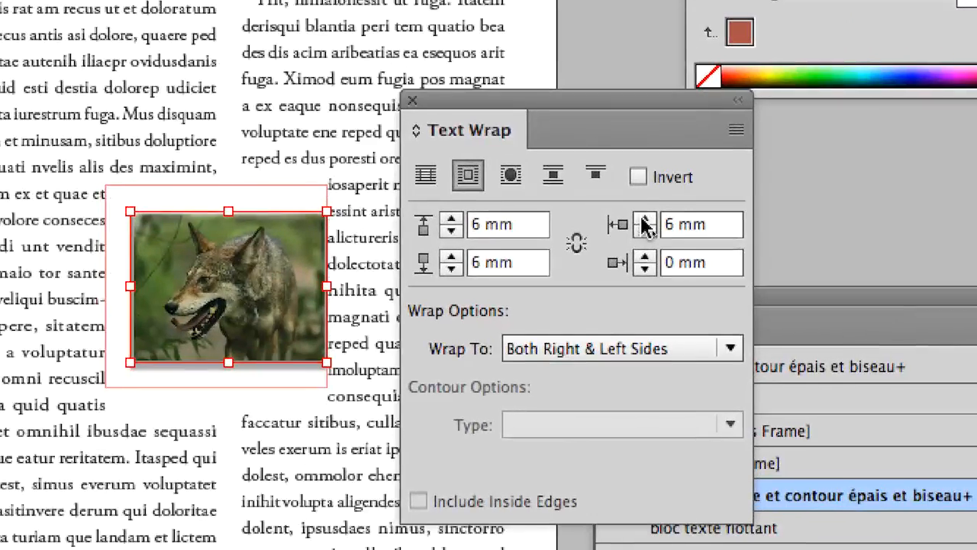
{"action": "triple_click", "coordinate": [642, 260]}
{"action": "triple_click", "coordinate": [641, 259]}
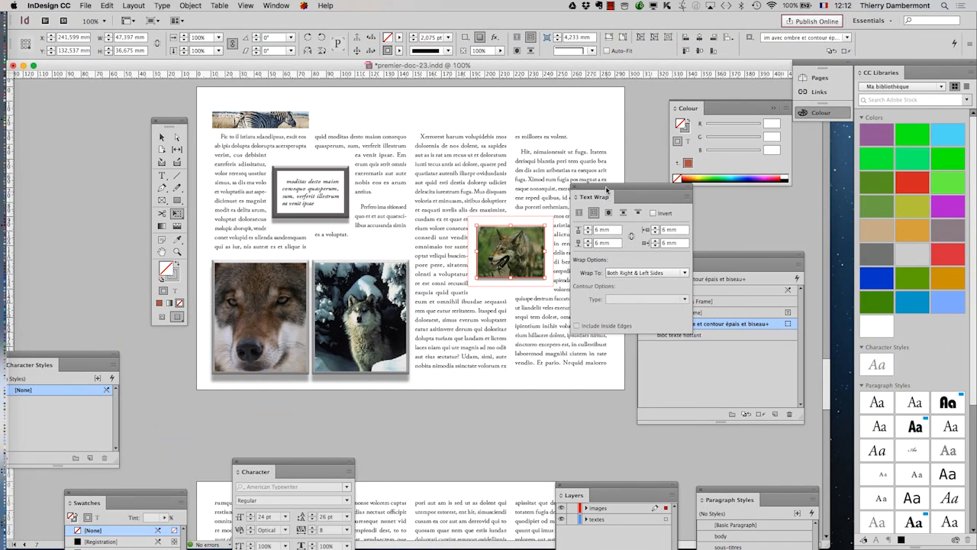
{"action": "left_click_drag", "start_coordinate": [606, 189], "coordinate": [771, 201]}
{"action": "left_click", "coordinate": [161, 136]}
{"action": "left_click", "coordinate": [79, 155]}
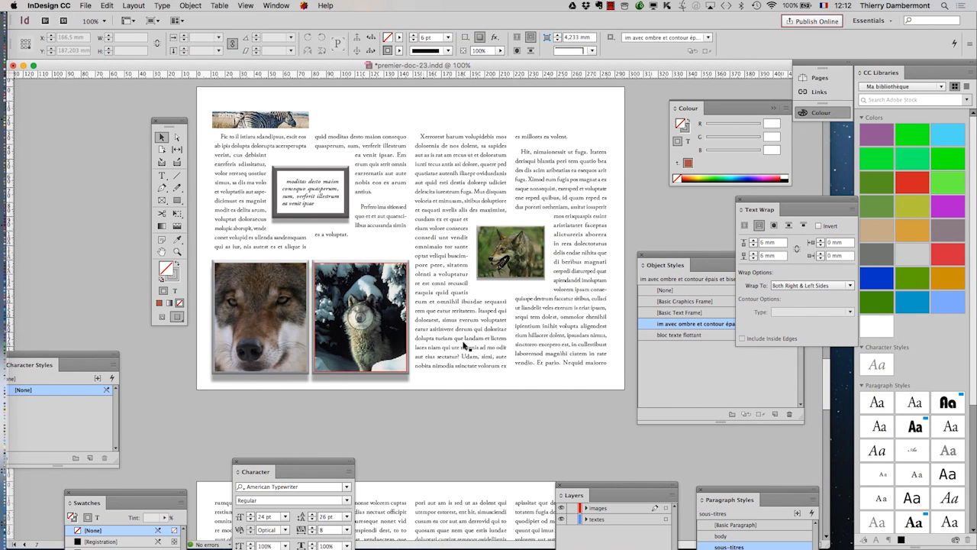
- Compare the border, bevel and shadow of the reduced wolf picture with those of the two neighbouring pictures
{"action": "scroll", "coordinate": [461, 330], "scroll_direction": "up", "scroll_amount": 2}
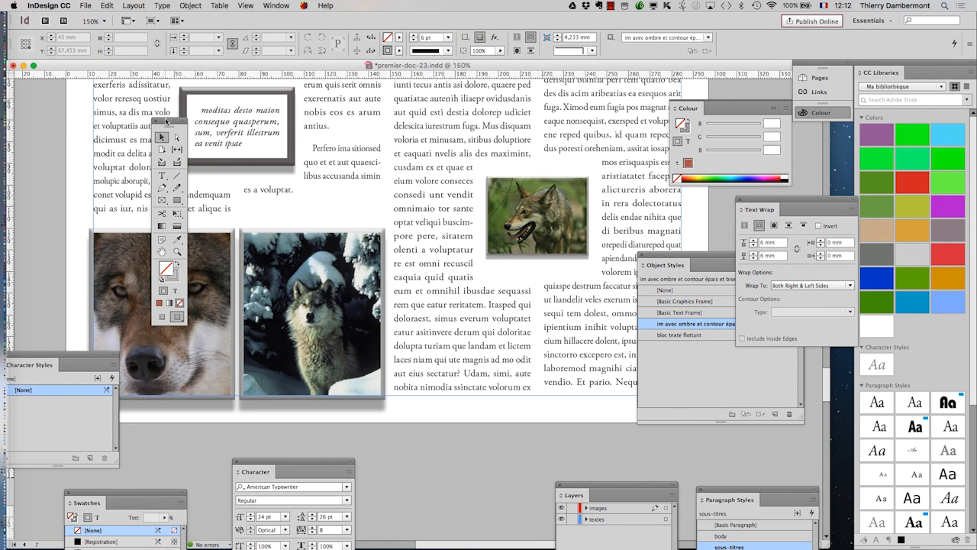
{"action": "left_click_drag", "start_coordinate": [166, 121], "coordinate": [35, 116]}
{"action": "scroll", "coordinate": [458, 325], "scroll_direction": "up", "scroll_amount": 1}
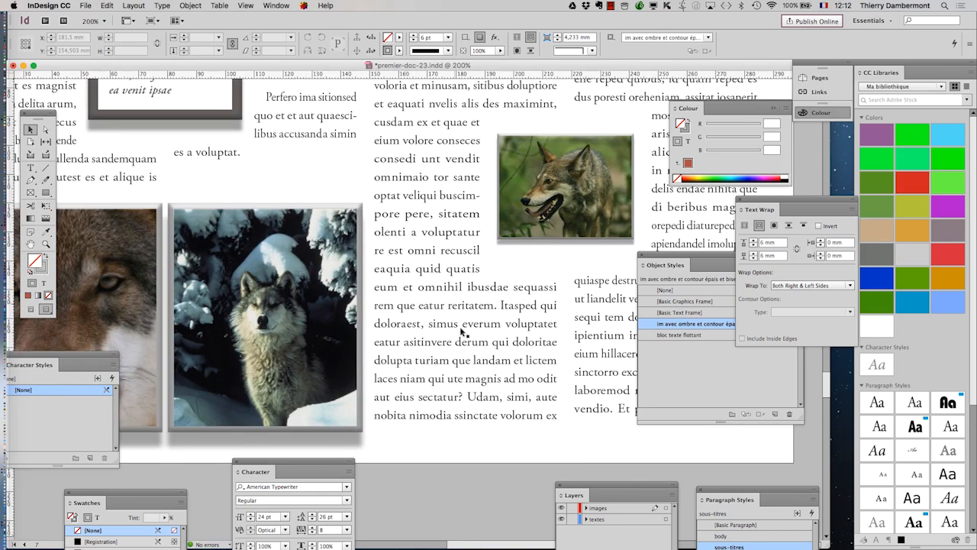
{"action": "scroll", "coordinate": [448, 335], "scroll_direction": "down", "scroll_amount": 3}
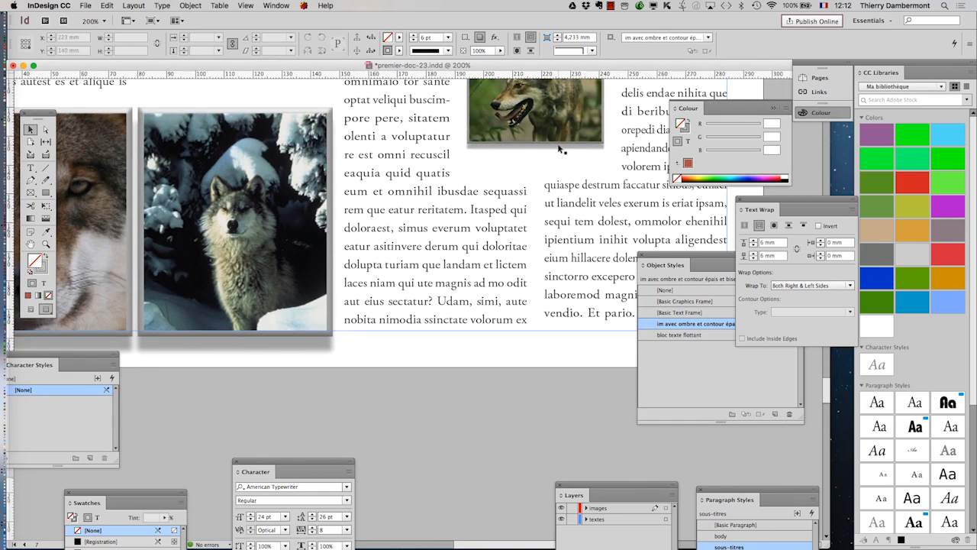
{"action": "scroll", "coordinate": [563, 164], "scroll_direction": "up", "scroll_amount": 3}
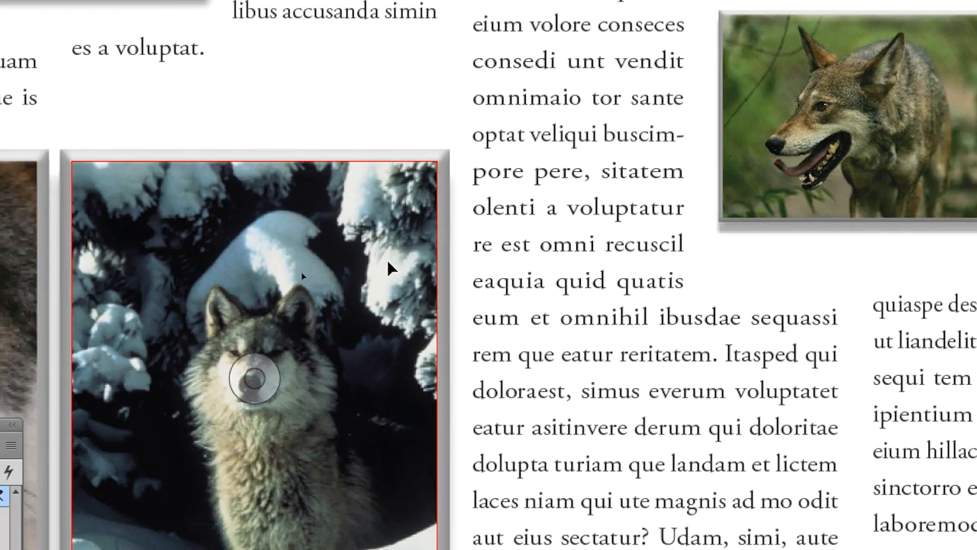
{"action": "left_click", "coordinate": [29, 305]}
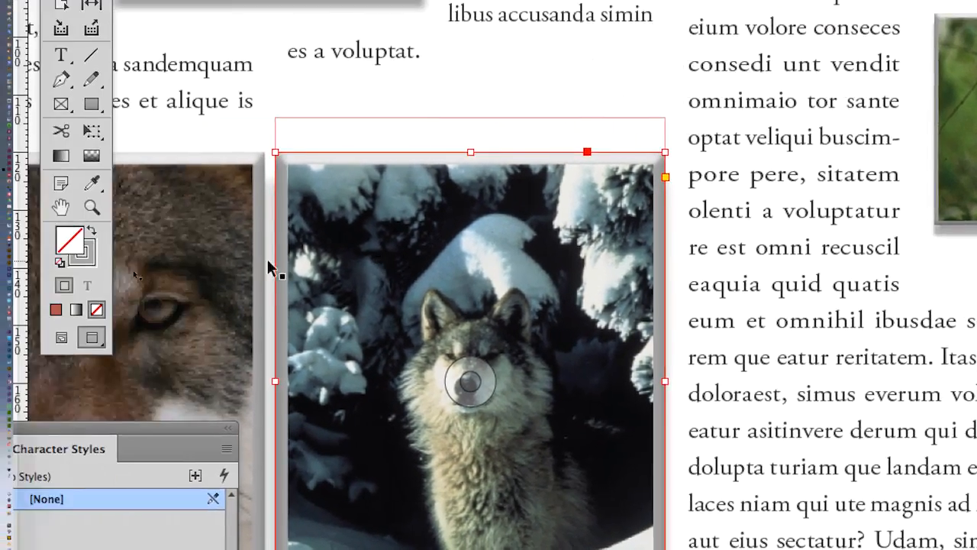
{"action": "left_click", "coordinate": [32, 259]}
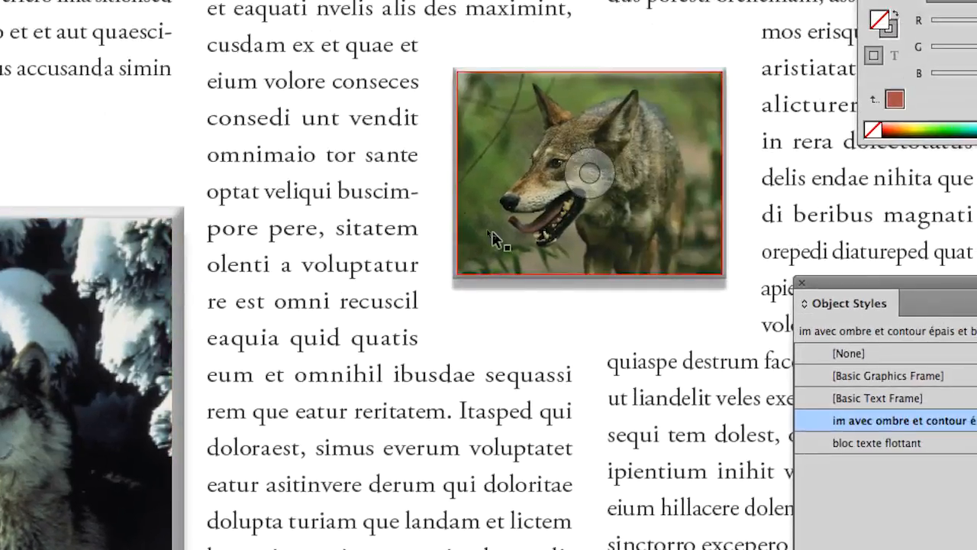
- Widen the Object Styles panel near the reduced wolf picture and clear that picture's overrides of the "im avec ombre et contour épais et biseau" style
{"action": "left_click", "coordinate": [971, 188]}
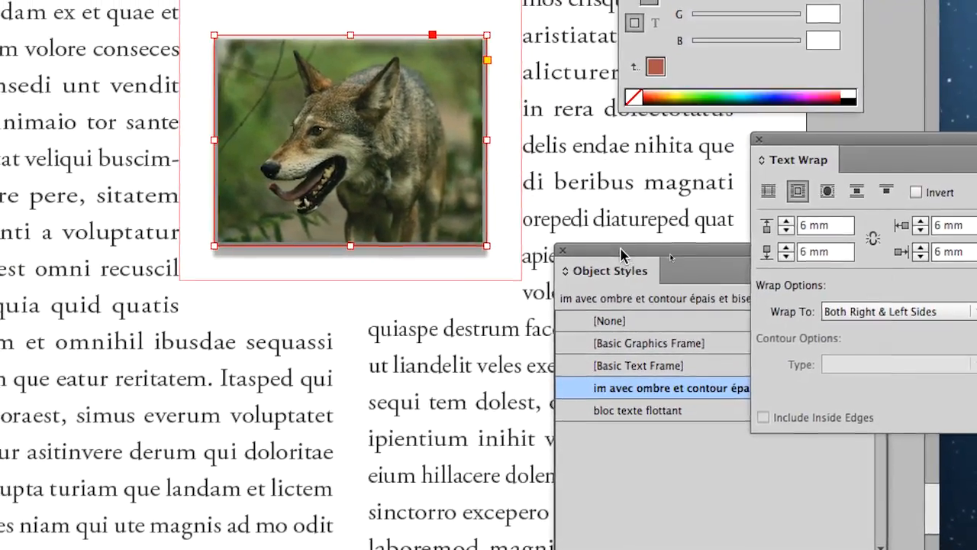
{"action": "left_click_drag", "start_coordinate": [857, 279], "coordinate": [486, 311]}
{"action": "left_click_drag", "start_coordinate": [492, 260], "coordinate": [486, 276]}
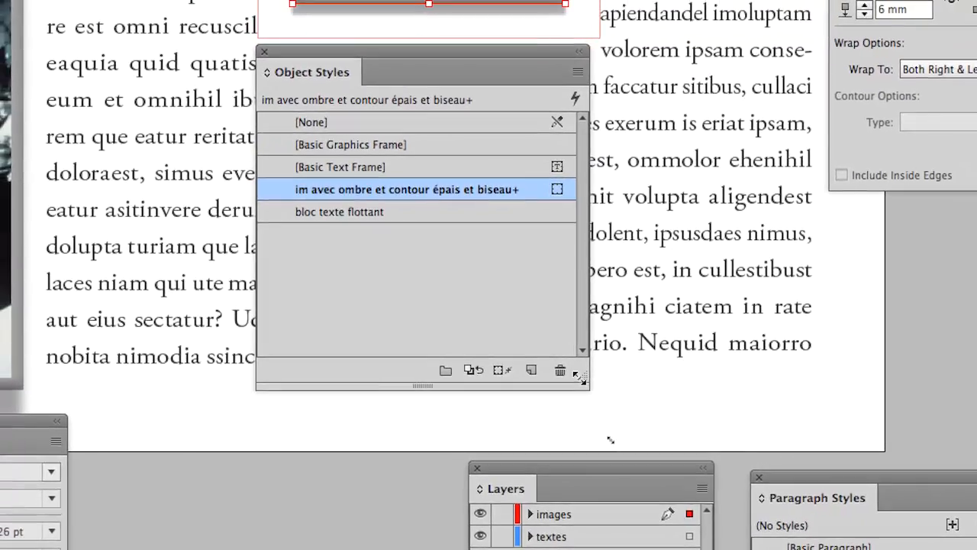
{"action": "left_click_drag", "start_coordinate": [580, 378], "coordinate": [718, 311]}
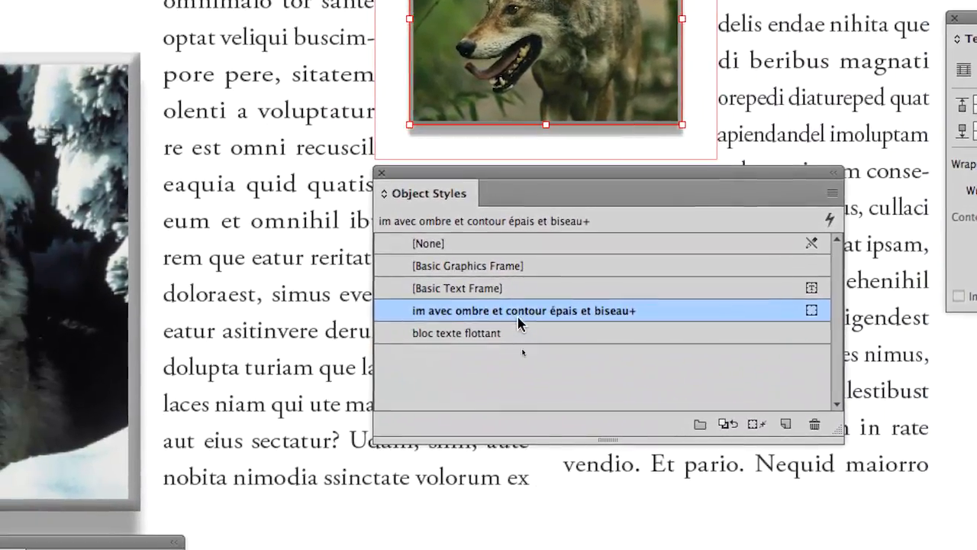
{"action": "mouse_move", "coordinate": [508, 522]}
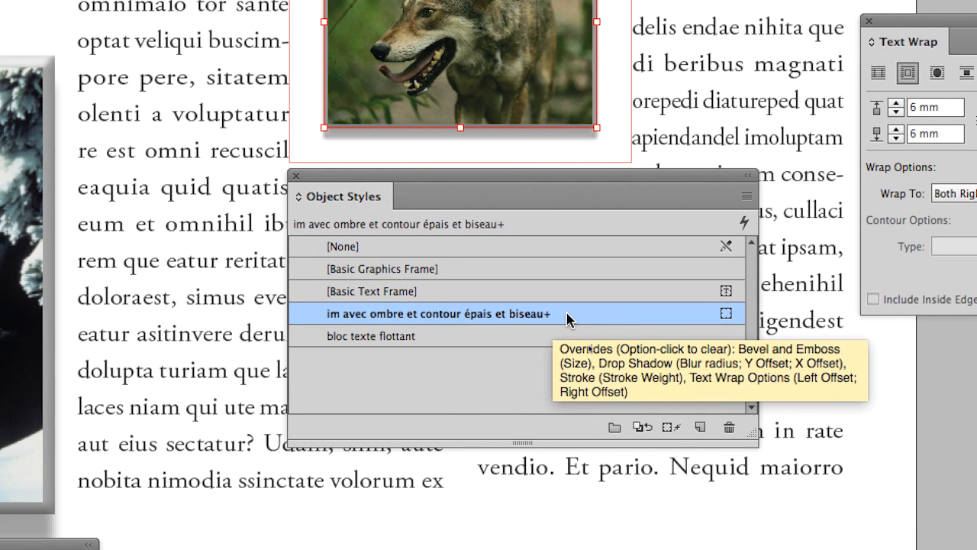
{"action": "left_click", "coordinate": [567, 314], "text": "alt"}
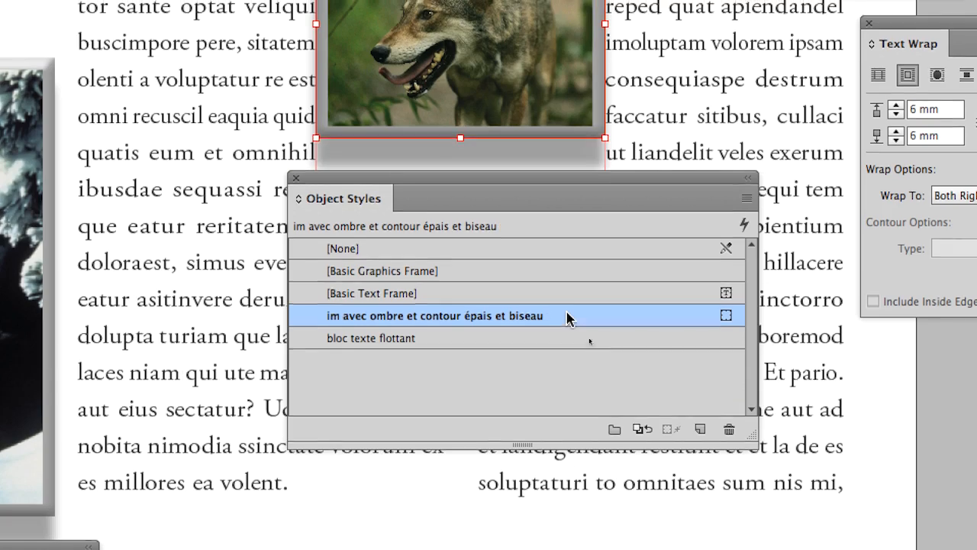
{"action": "left_click_drag", "start_coordinate": [524, 185], "coordinate": [576, 300]}
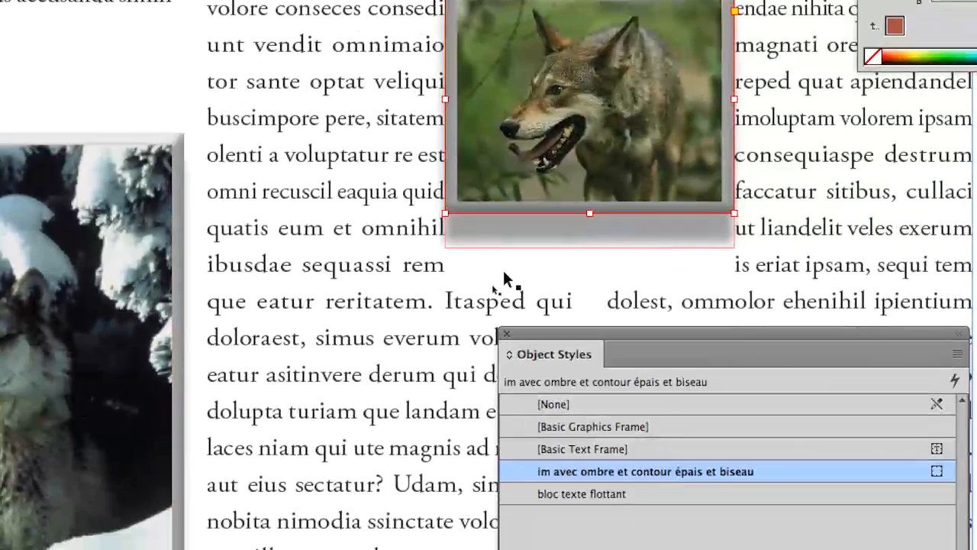
{"action": "left_click", "coordinate": [503, 277]}
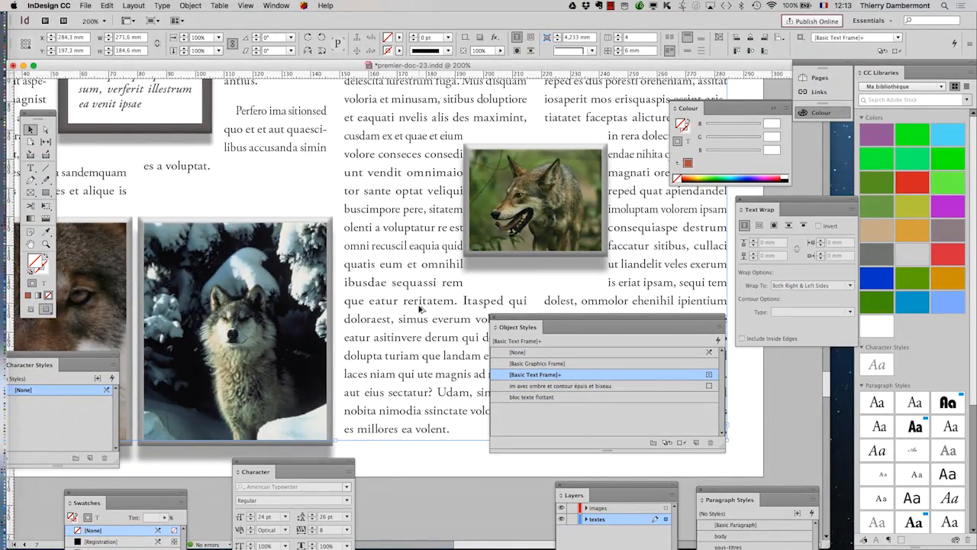
{"action": "scroll", "coordinate": [419, 312], "scroll_direction": "down", "scroll_amount": 1}
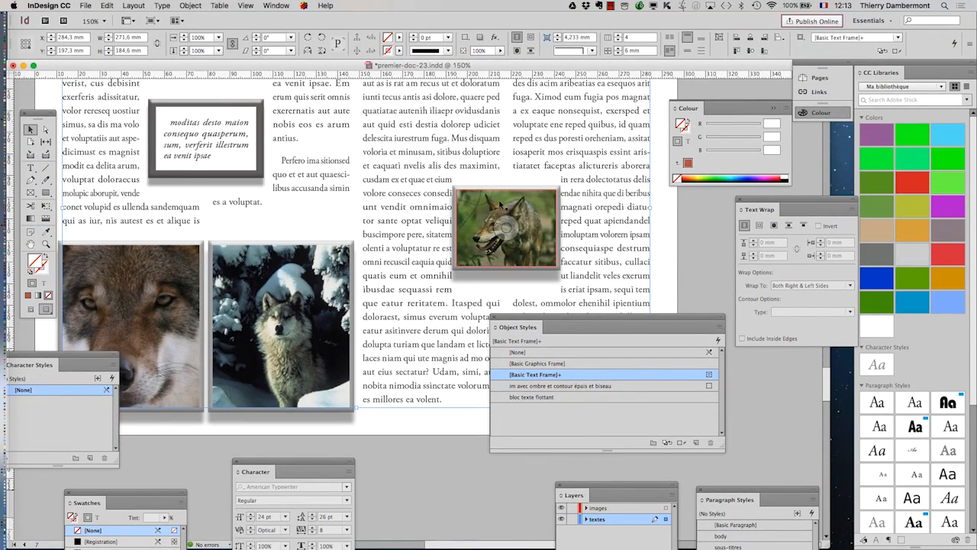
- Select the reduced wolf picture and set its left text wrap offset to 6 mm
{"action": "left_click", "coordinate": [484, 197]}
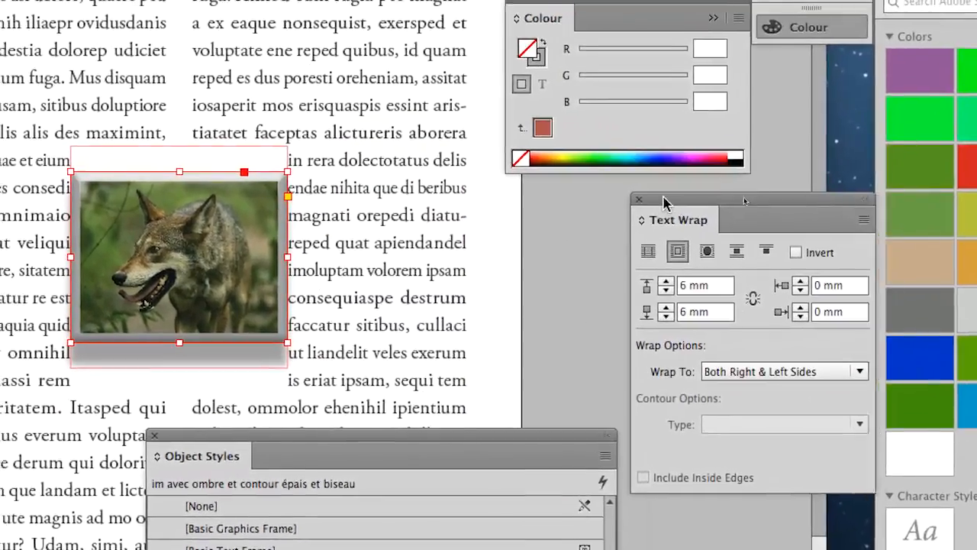
{"action": "left_click_drag", "start_coordinate": [675, 196], "coordinate": [393, 236]}
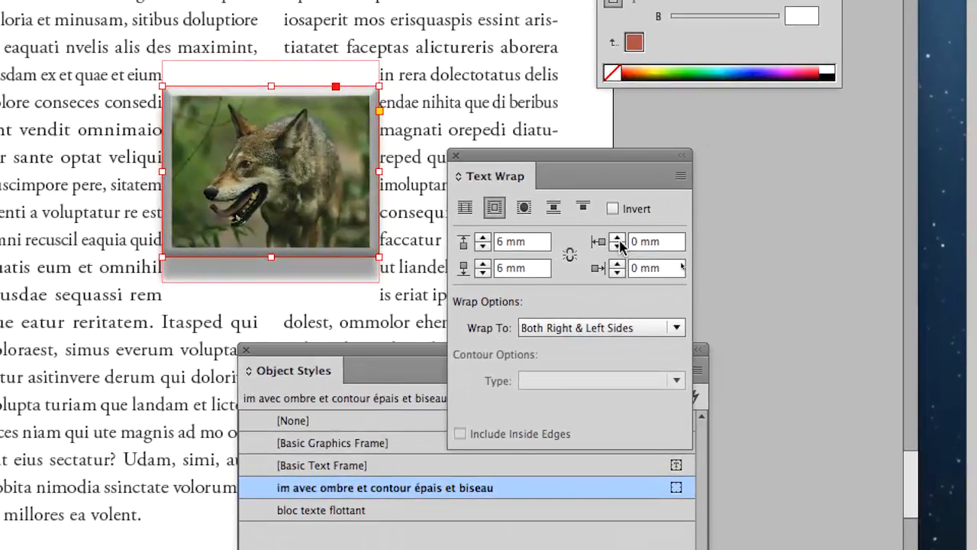
{"action": "left_click", "coordinate": [640, 218]}
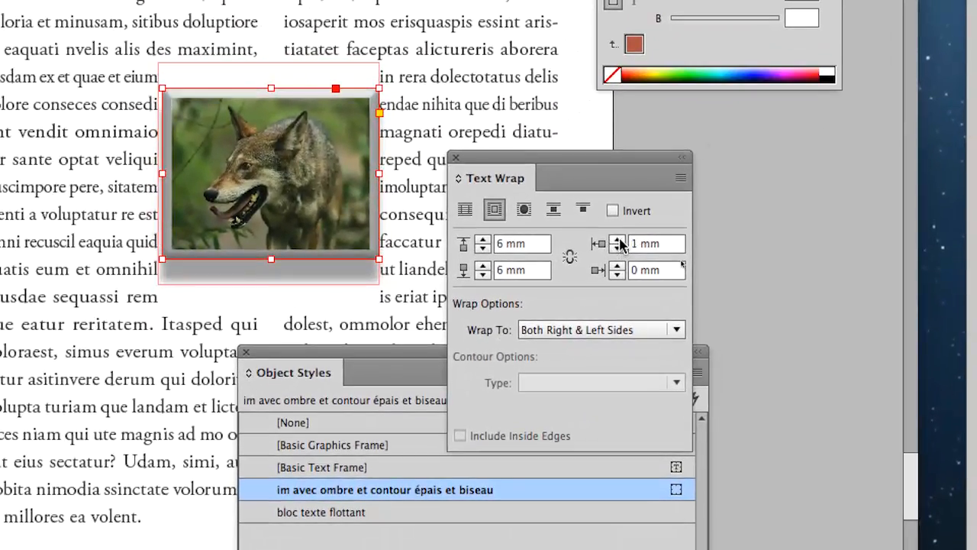
{"action": "left_click", "coordinate": [641, 218]}
{"action": "left_click", "coordinate": [641, 218]}
{"action": "left_click", "coordinate": [641, 218]}
{"action": "left_click", "coordinate": [619, 241]}
{"action": "left_click", "coordinate": [618, 241]}
- Set the picture's right text wrap offset to 6 mm, move the Text Wrap panel off the page and deselect
{"action": "left_click", "coordinate": [618, 267]}
{"action": "left_click", "coordinate": [617, 267]}
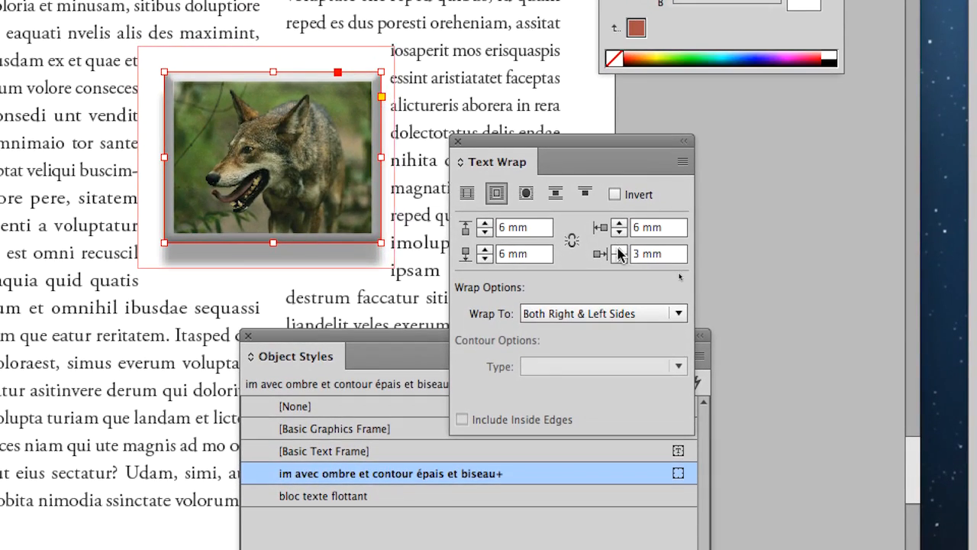
{"action": "left_click", "coordinate": [617, 267]}
{"action": "left_click", "coordinate": [618, 266]}
{"action": "left_click", "coordinate": [619, 250]}
{"action": "left_click", "coordinate": [619, 250]}
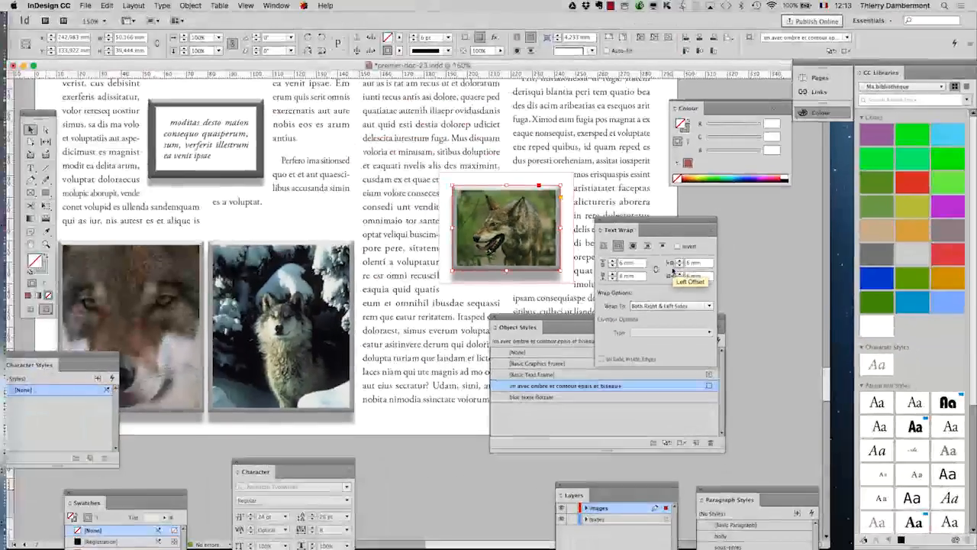
{"action": "left_click_drag", "start_coordinate": [657, 222], "coordinate": [751, 228]}
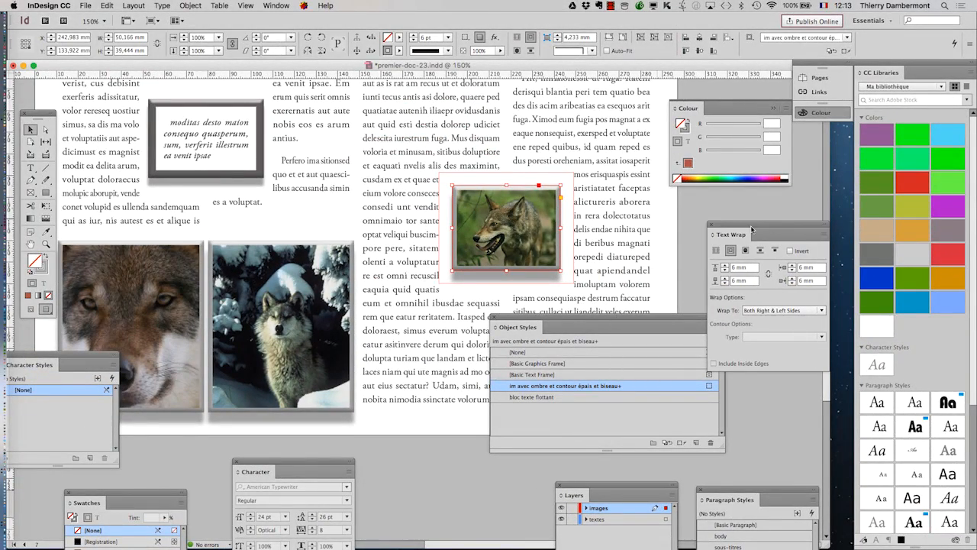
{"action": "left_click", "coordinate": [702, 210]}
{"action": "scroll", "coordinate": [328, 301], "scroll_direction": "down", "scroll_amount": 1}
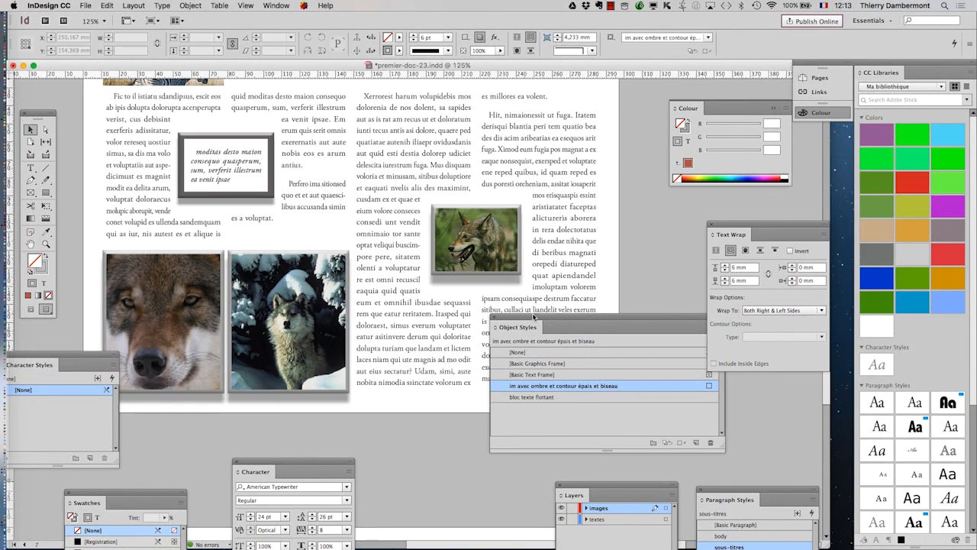
- Move the Object Styles panel clear of the page text and save the document under the new name premier-doc-24.indd
{"action": "left_click_drag", "start_coordinate": [534, 317], "coordinate": [605, 385]}
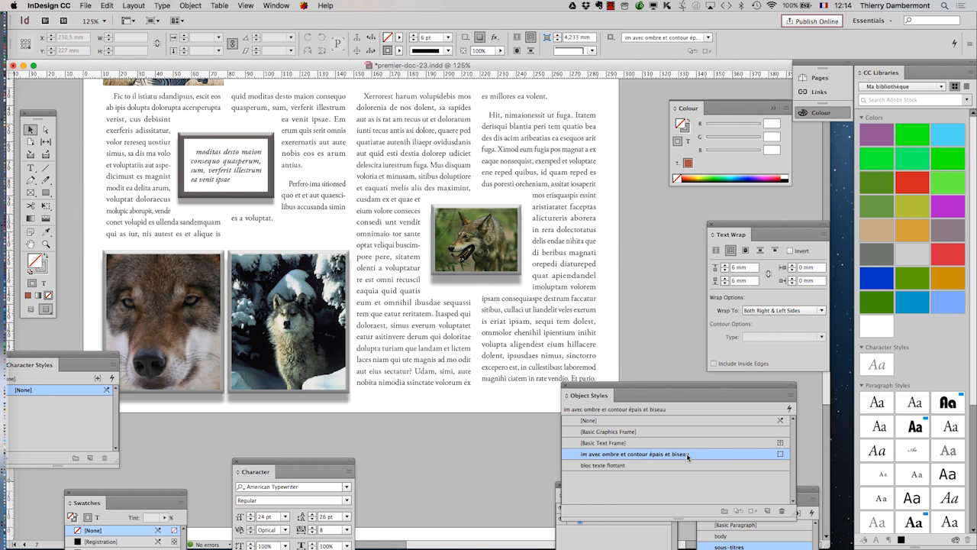
{"action": "left_click", "coordinate": [88, 5]}
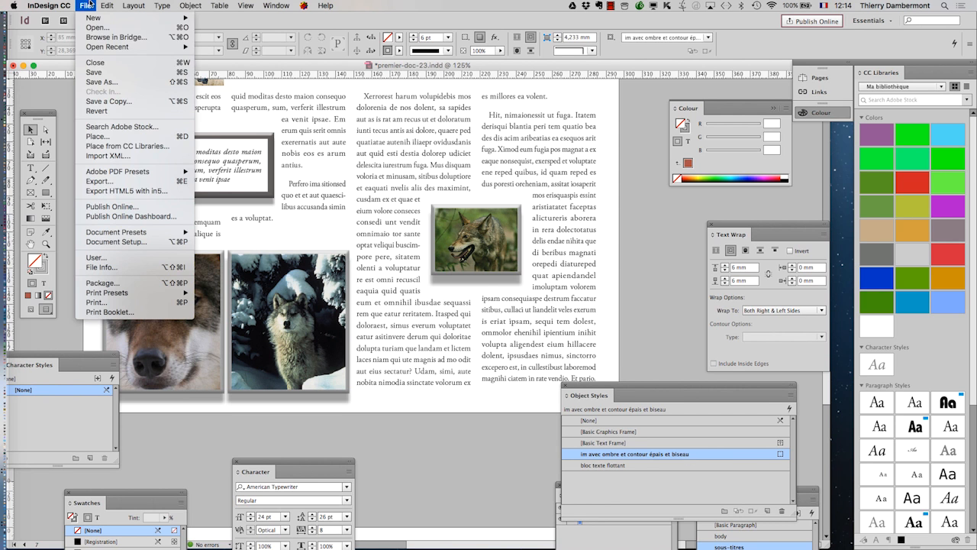
{"action": "left_click", "coordinate": [140, 84]}
{"action": "left_click", "coordinate": [476, 80]}
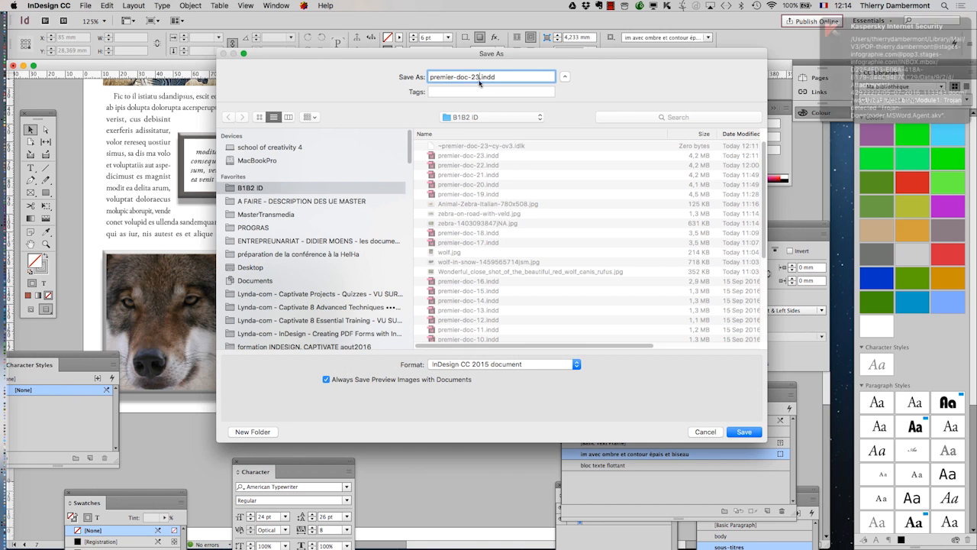
{"action": "key", "text": "BackSpace"}
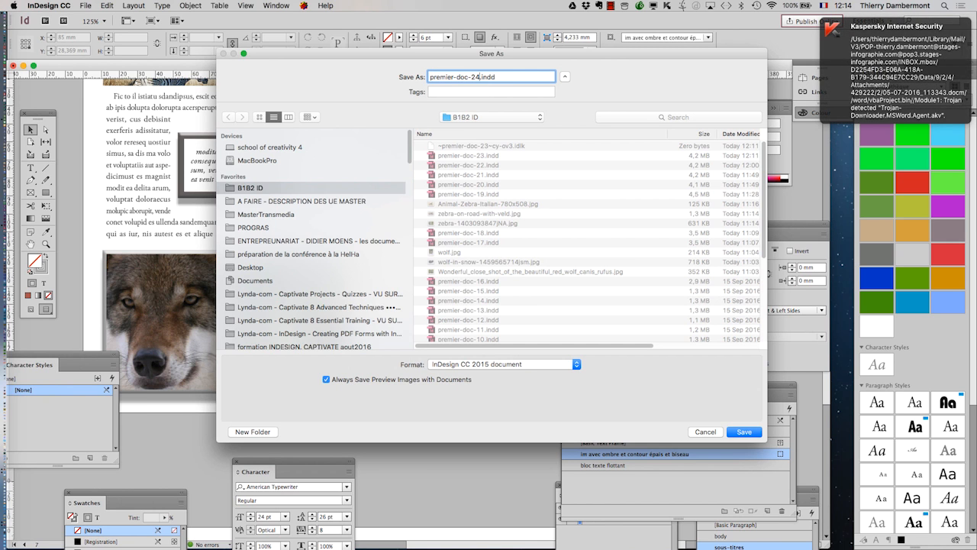
{"action": "left_click", "coordinate": [744, 431]}
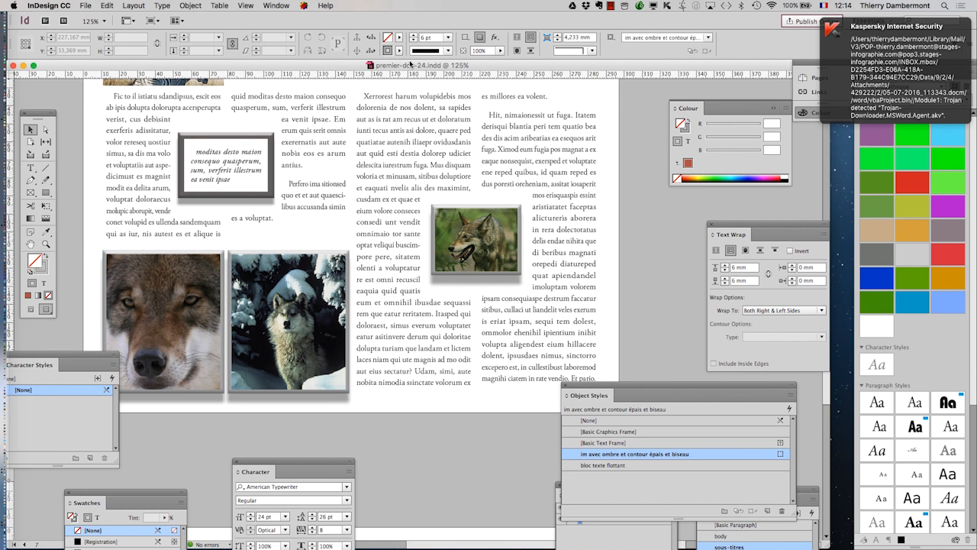
- Turn off the protection of Kaspersky Internet Security, whose alert covers part of the workspace
{"action": "left_click", "coordinate": [667, 9]}
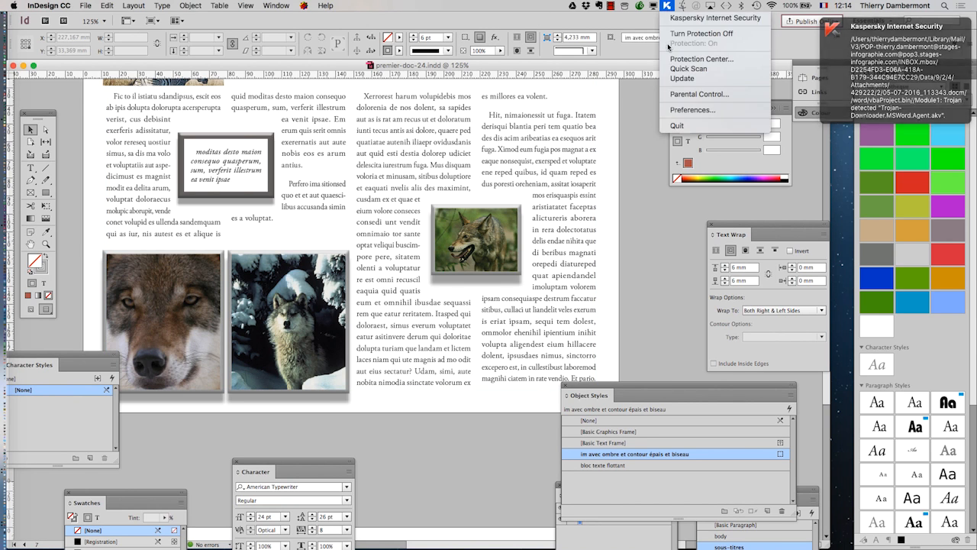
{"action": "left_click", "coordinate": [687, 33]}
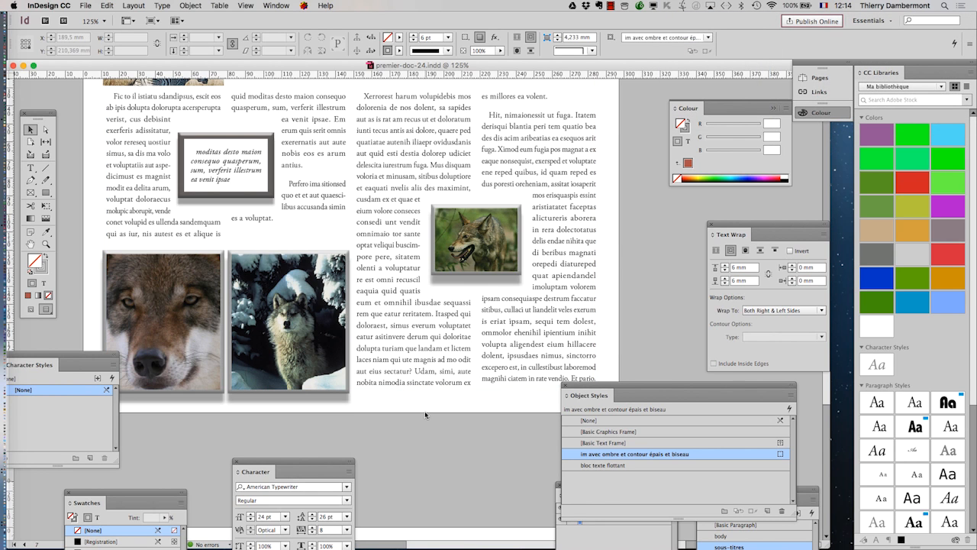
- Look over the pages around the wolf layout, moving the Character panel aside, and bring the page with the horse picture into view
{"action": "key", "text": "super+minus"}
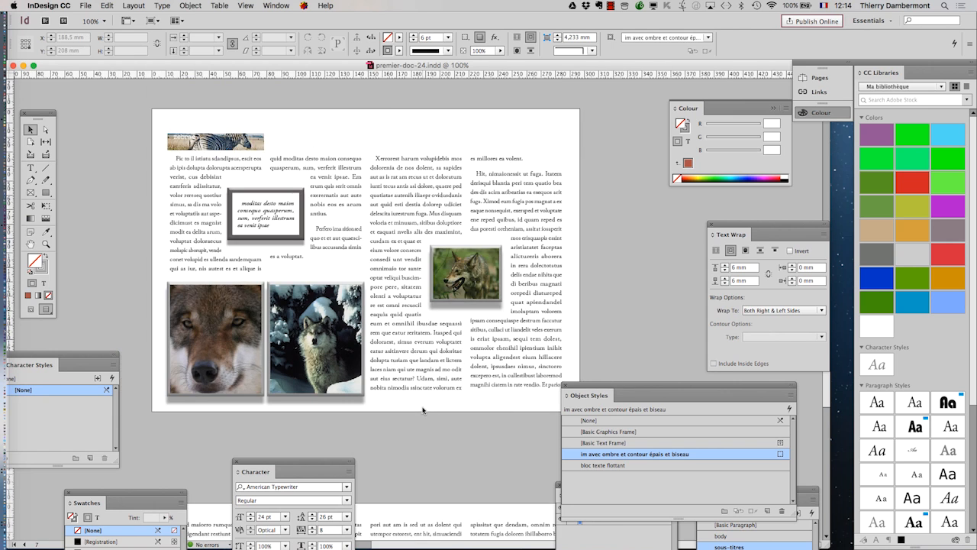
{"action": "key", "text": "super+minus"}
{"action": "key", "text": "super+minus"}
{"action": "key", "text": "super+minus"}
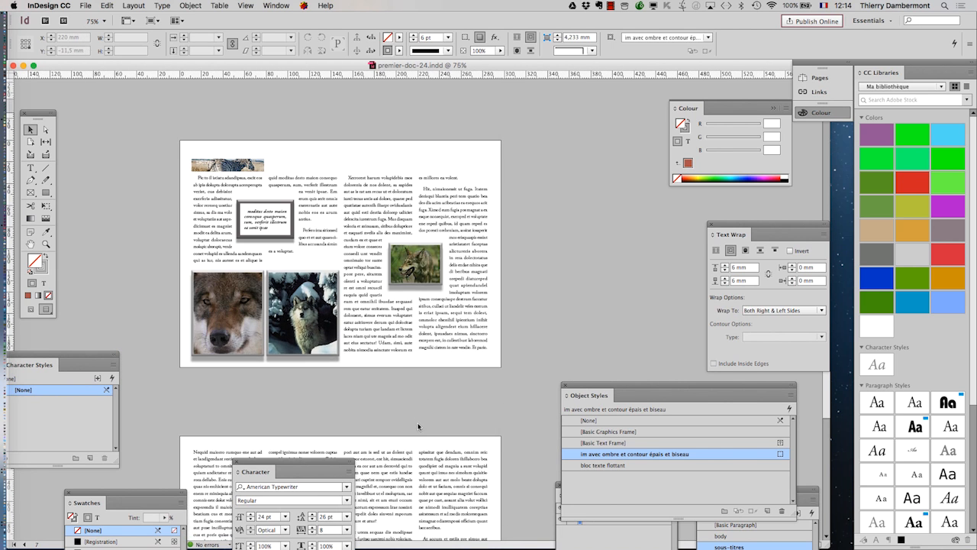
{"action": "scroll", "coordinate": [482, 441], "scroll_direction": "down", "scroll_amount": 2}
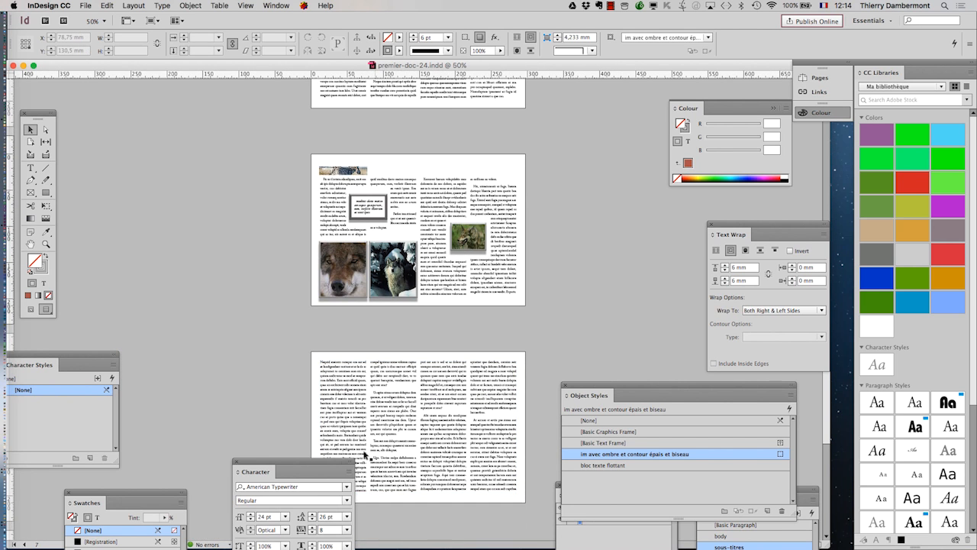
{"action": "left_click_drag", "start_coordinate": [331, 461], "coordinate": [234, 445]}
{"action": "scroll", "coordinate": [382, 383], "scroll_direction": "up", "scroll_amount": 10}
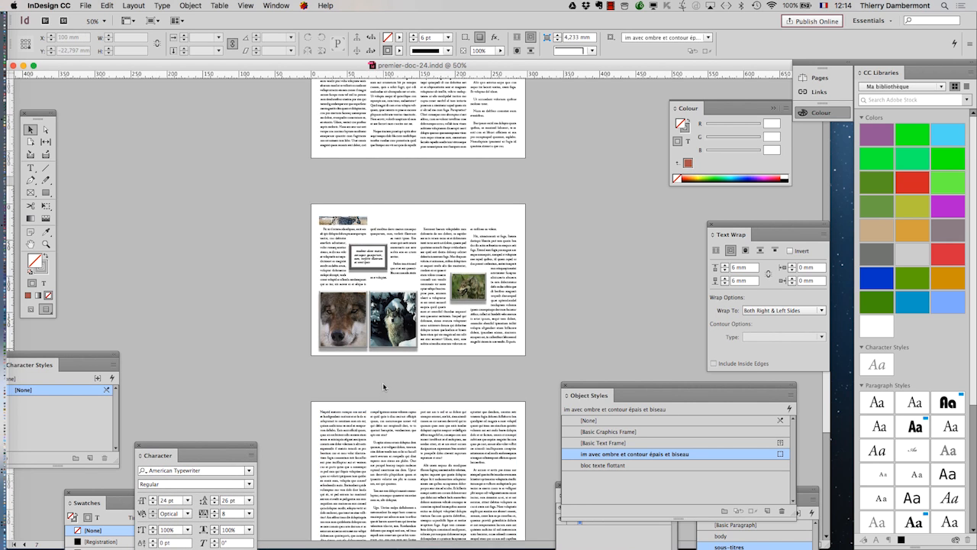
{"action": "scroll", "coordinate": [382, 386], "scroll_direction": "up", "scroll_amount": 2}
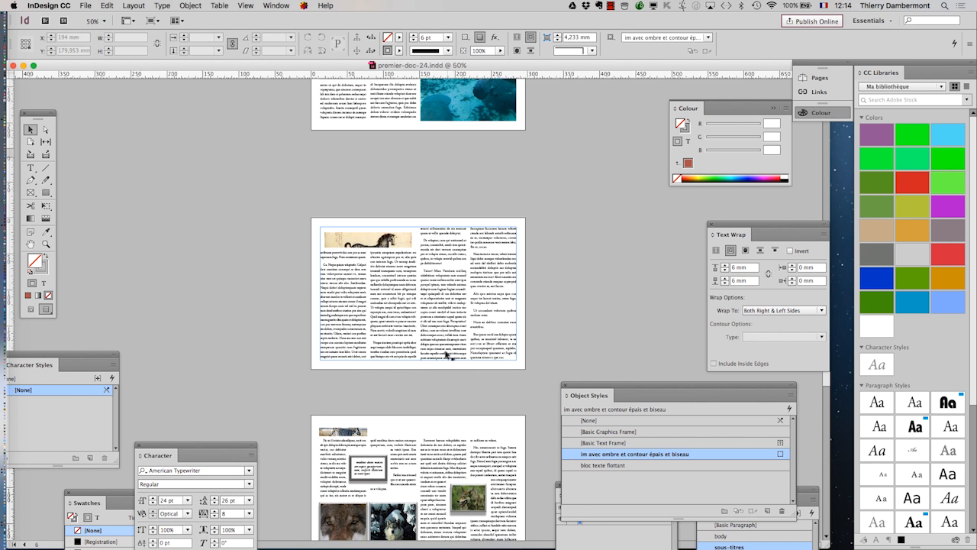
{"action": "scroll", "coordinate": [439, 355], "scroll_direction": "up", "scroll_amount": 1}
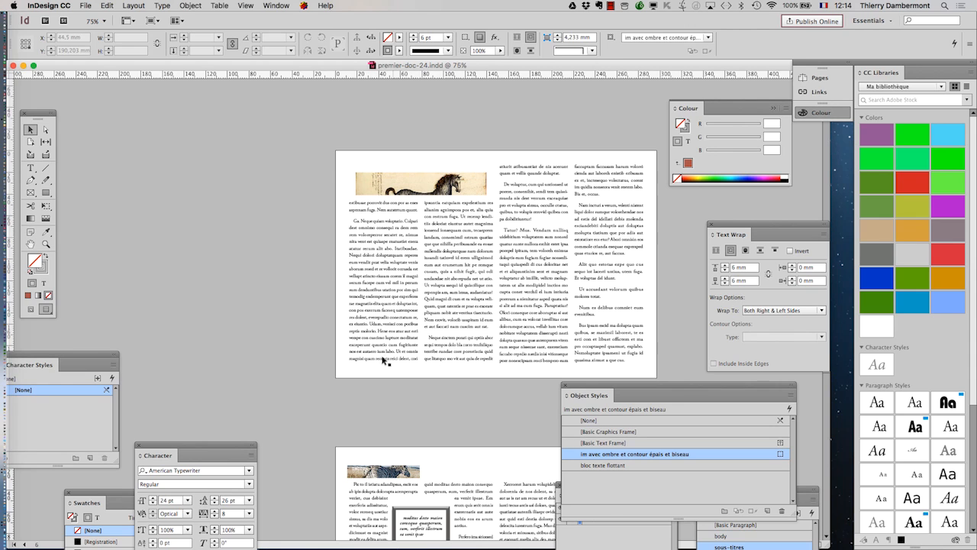
{"action": "left_click", "coordinate": [30, 244]}
{"action": "left_click_drag", "start_coordinate": [392, 303], "coordinate": [247, 273]}
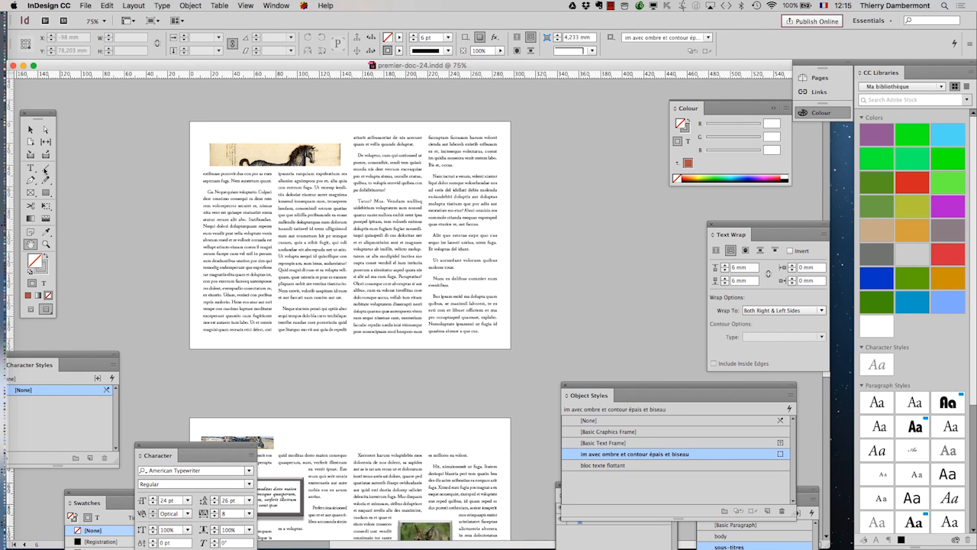
- Save the document as a further version named premier-doc-25.indd
{"action": "left_click", "coordinate": [85, 5]}
{"action": "left_click", "coordinate": [102, 80]}
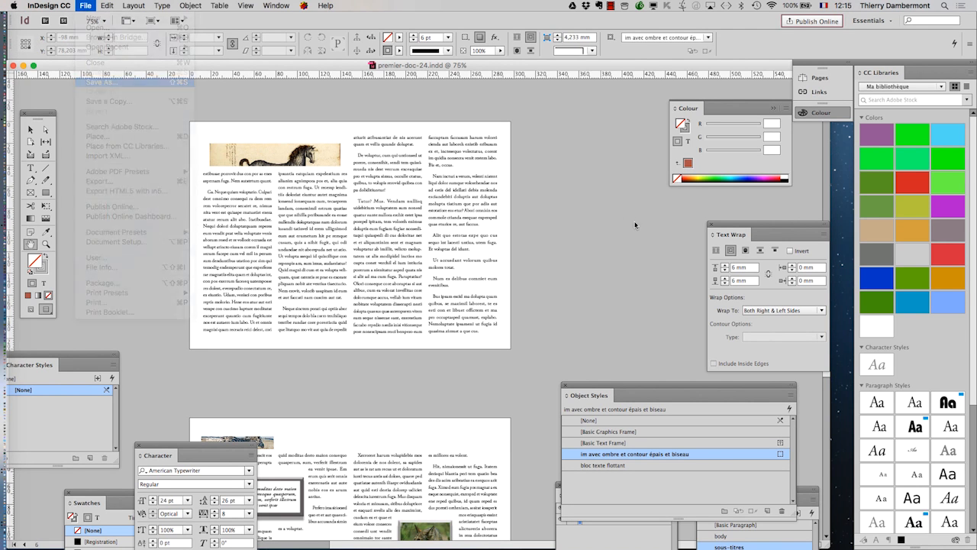
{"action": "left_click", "coordinate": [480, 79]}
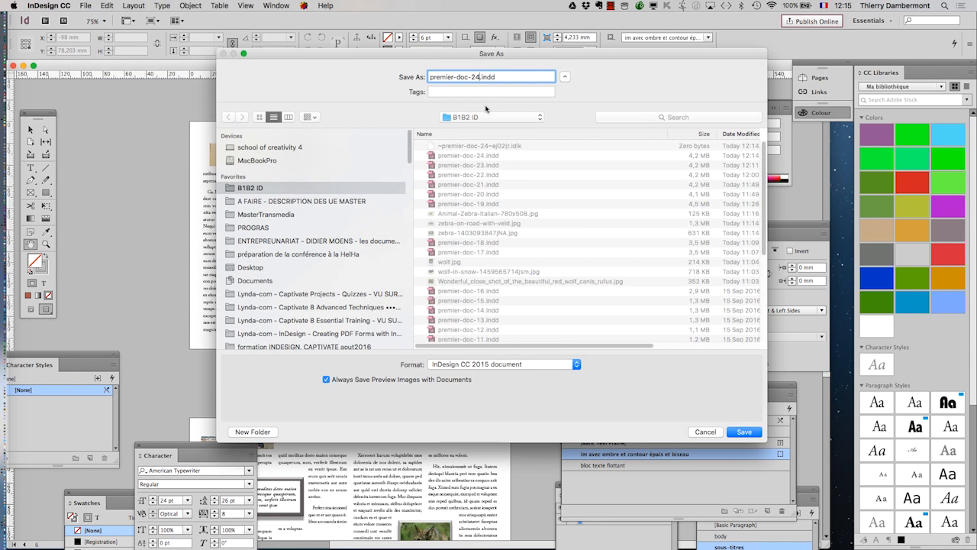
{"action": "type", "text": "5"}
{"action": "key", "text": "Return"}
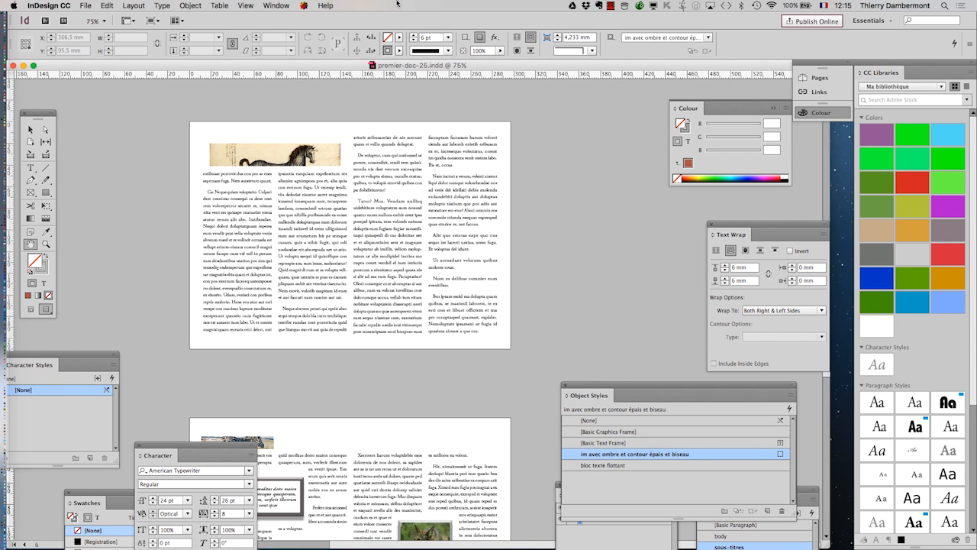
- Show the Pages panel beside the page, lengthen it to list all pages, and enlarge its master pages area
{"action": "left_click", "coordinate": [276, 5]}
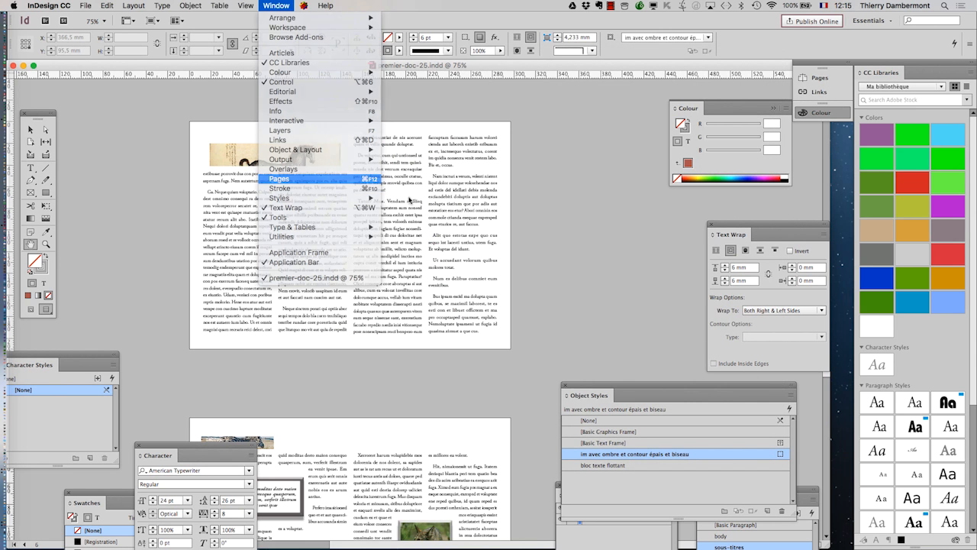
{"action": "left_click", "coordinate": [305, 172]}
{"action": "left_click_drag", "start_coordinate": [687, 72], "coordinate": [569, 93]}
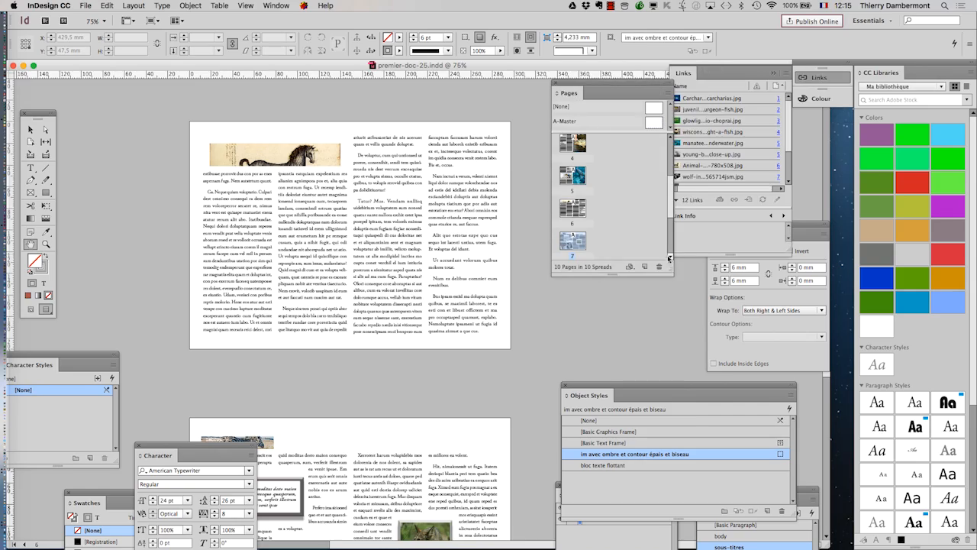
{"action": "left_click_drag", "start_coordinate": [669, 266], "coordinate": [702, 538]}
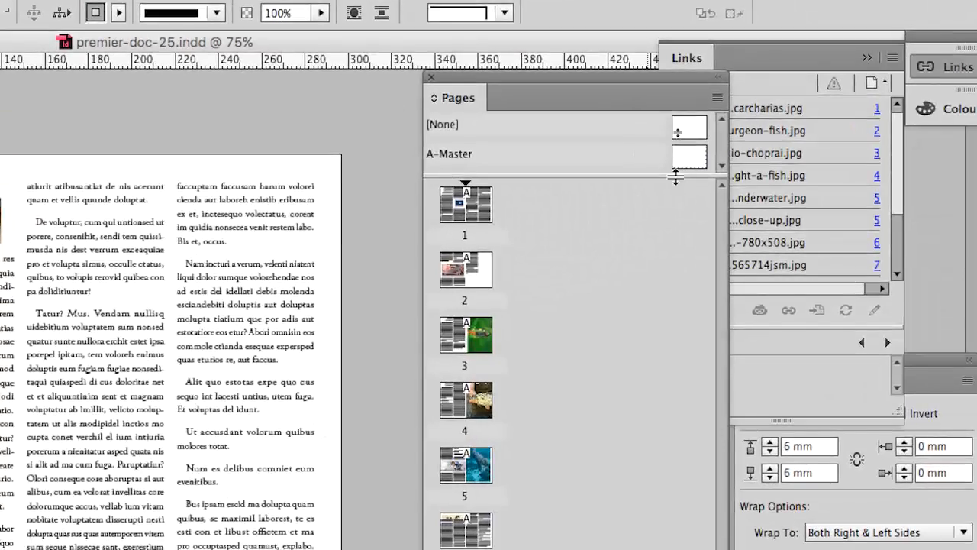
{"action": "left_click_drag", "start_coordinate": [708, 187], "coordinate": [710, 250]}
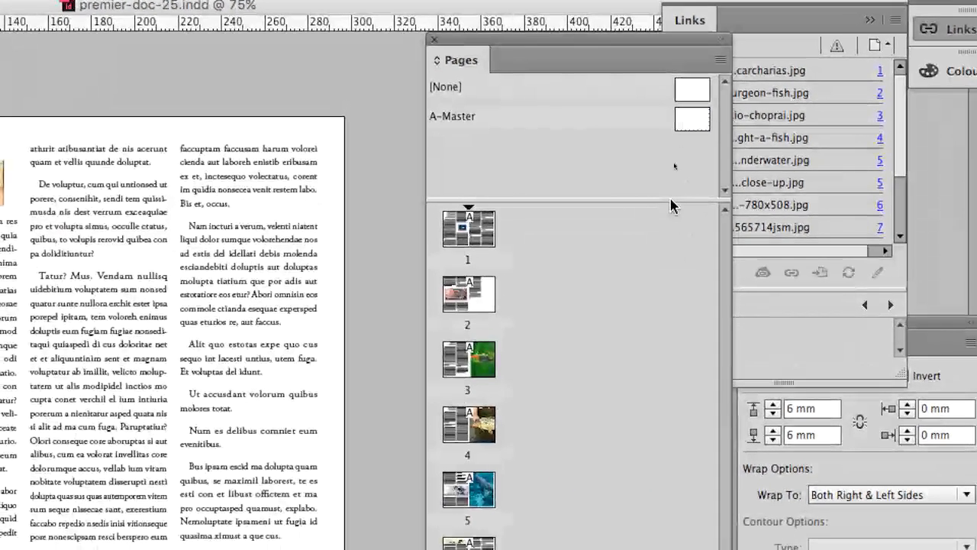
{"action": "left_click_drag", "start_coordinate": [671, 199], "coordinate": [667, 162]}
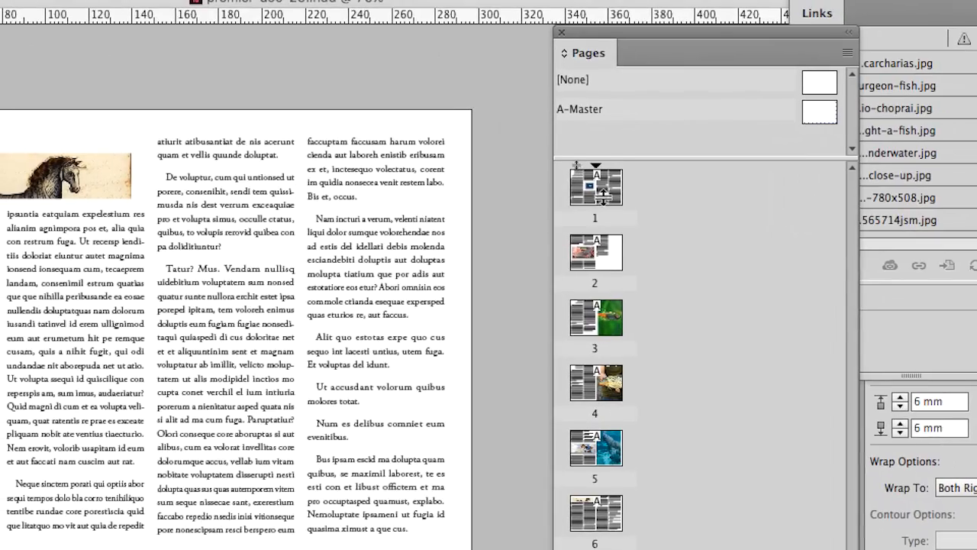
- Display pages 2 and 3, switch the screen mode to Normal, and continue through the document to page 5
{"action": "left_click", "coordinate": [463, 253]}
{"action": "double_click", "coordinate": [603, 200]}
{"action": "double_click", "coordinate": [594, 254]}
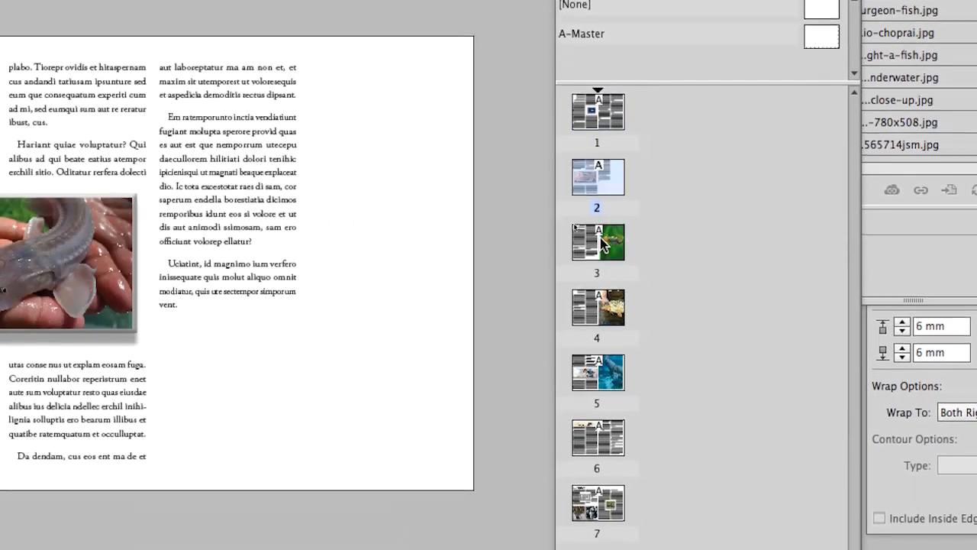
{"action": "double_click", "coordinate": [599, 322]}
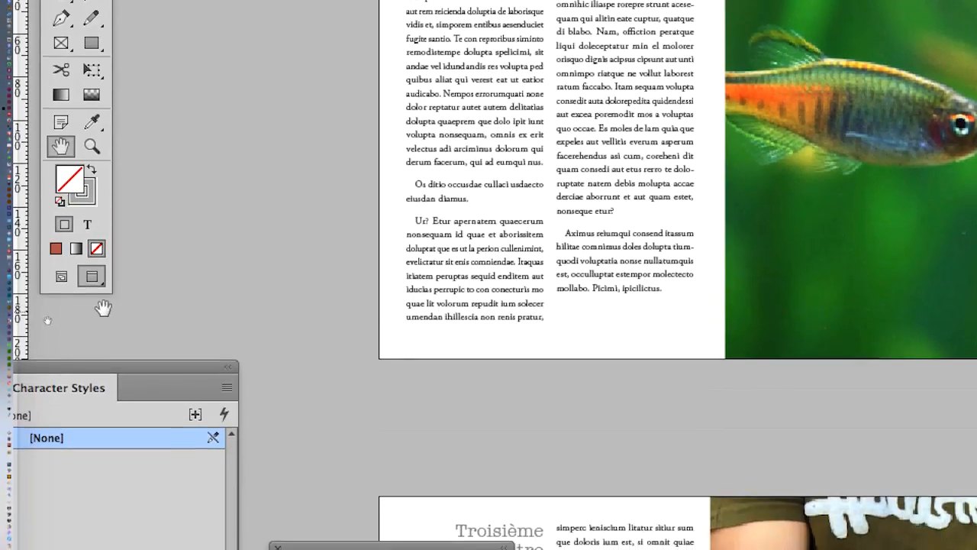
{"action": "left_click", "coordinate": [65, 299]}
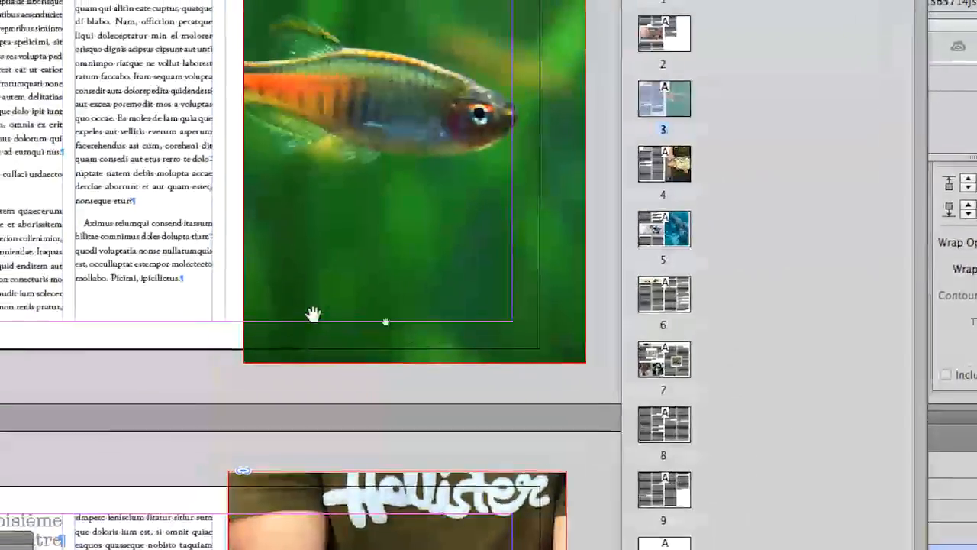
{"action": "key", "text": "shift+Page_Down"}
{"action": "key", "text": "shift+Page_Down"}
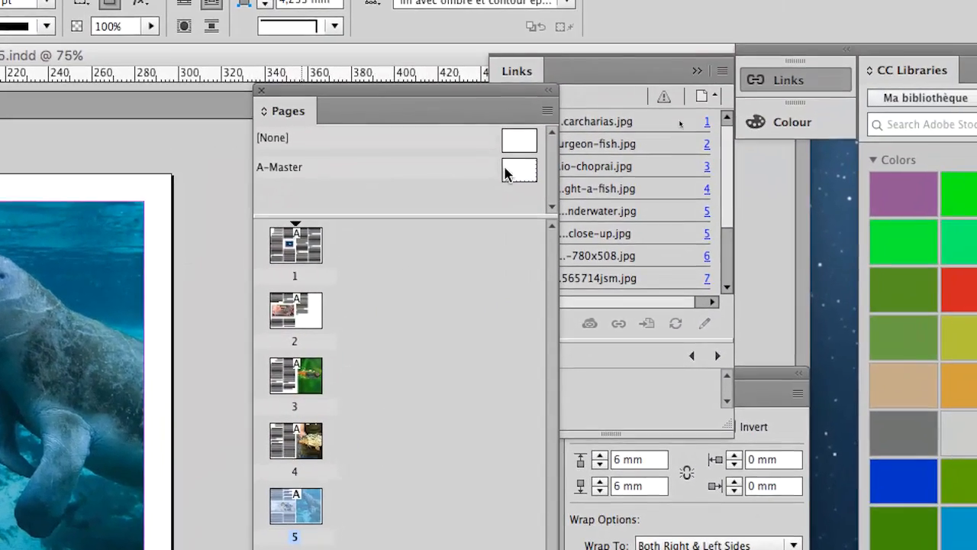
- Open the A-Master page for editing and clear space around it by closing the Character and Swatches panels and shrinking the document window
{"action": "double_click", "coordinate": [594, 114]}
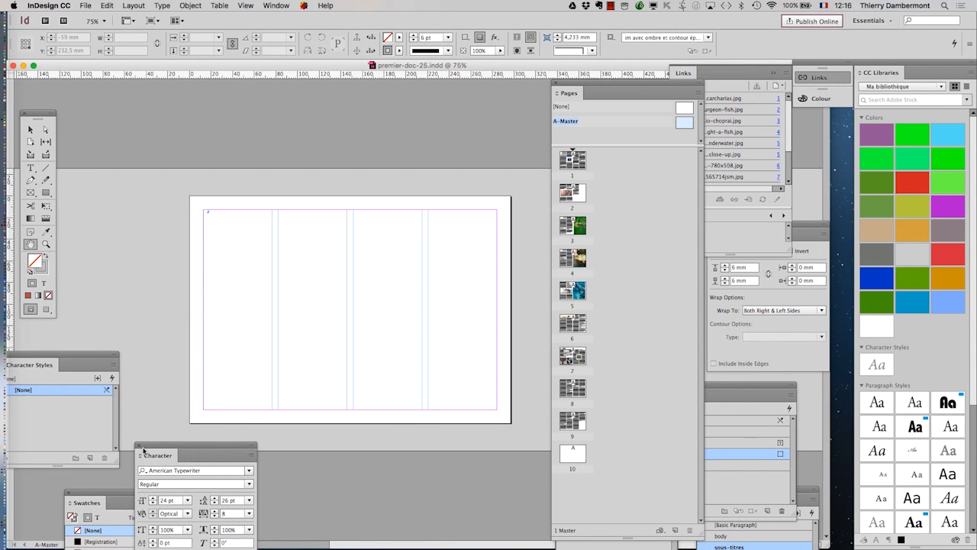
{"action": "left_click", "coordinate": [138, 445]}
{"action": "left_click", "coordinate": [67, 493]}
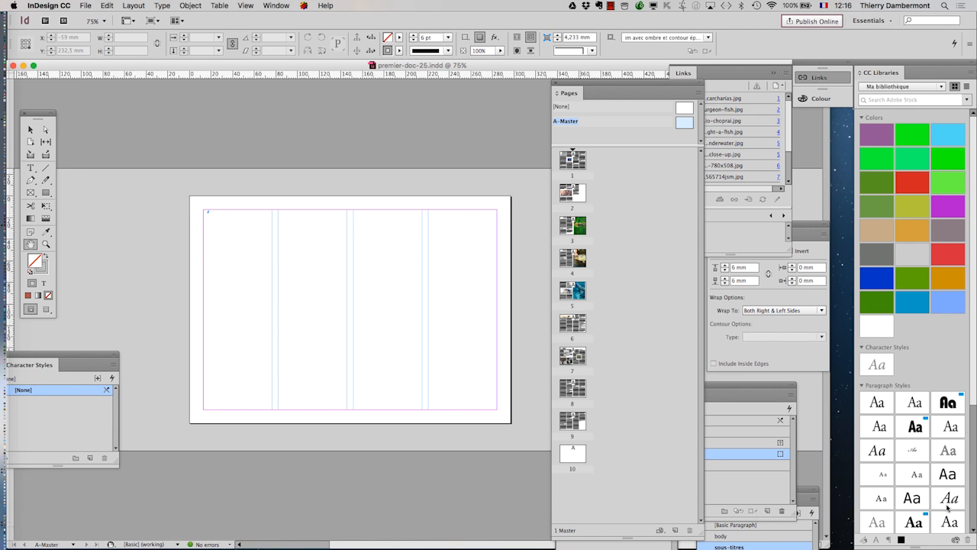
{"action": "left_click_drag", "start_coordinate": [829, 545], "coordinate": [818, 526]}
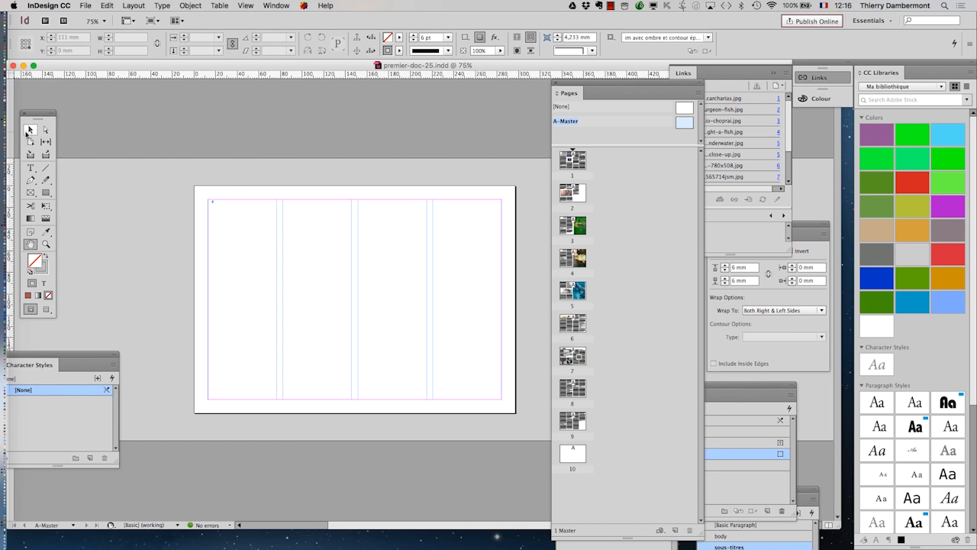
- Select the four-column text frame on A-Master and bring the Layers panel up beside it to check the frame's layer
{"action": "left_click", "coordinate": [29, 131]}
{"action": "left_click", "coordinate": [303, 213]}
{"action": "left_click", "coordinate": [276, 5]}
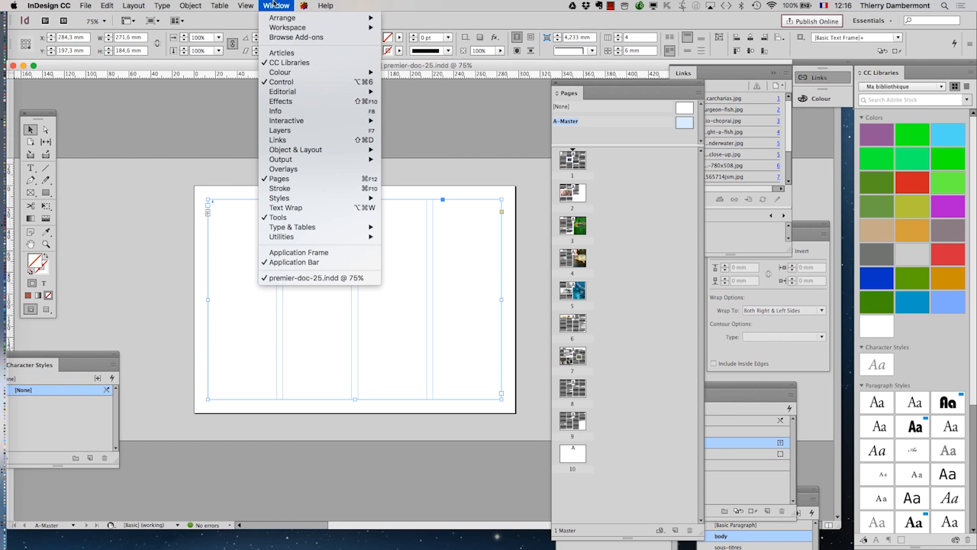
{"action": "left_click", "coordinate": [305, 135]}
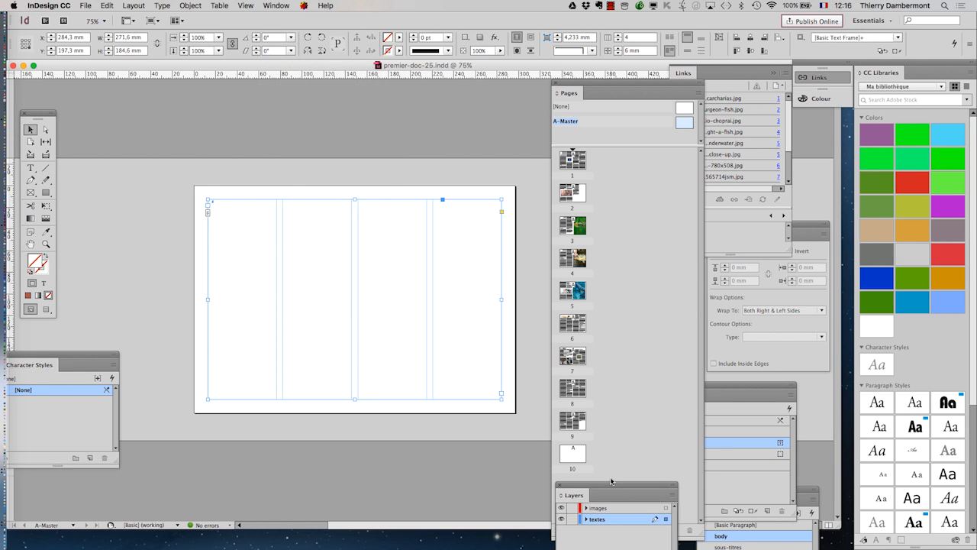
{"action": "left_click_drag", "start_coordinate": [611, 481], "coordinate": [474, 105]}
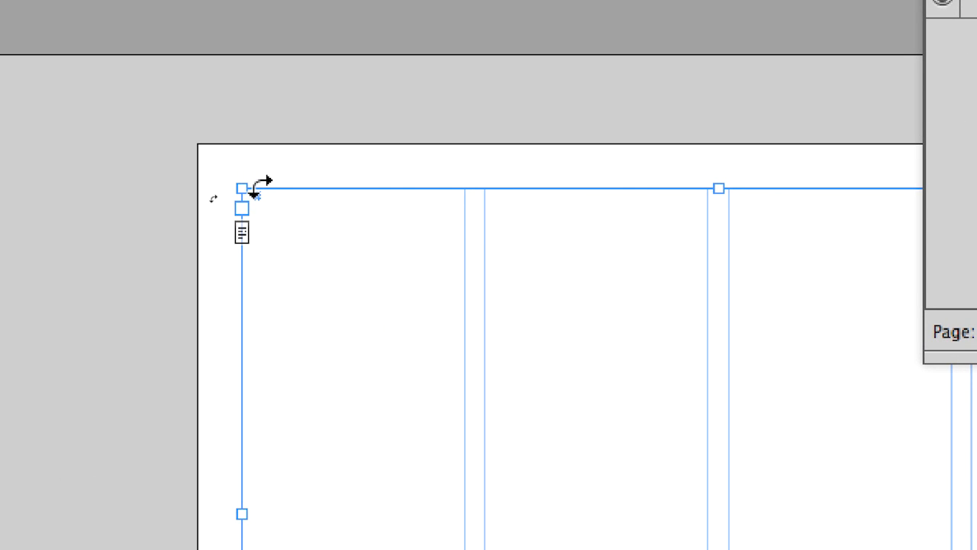
- Pull the master text frame's upper-left corner inward, restore it to the margins, and move the Layers panel off the frame
{"action": "left_click_drag", "start_coordinate": [242, 188], "coordinate": [289, 231]}
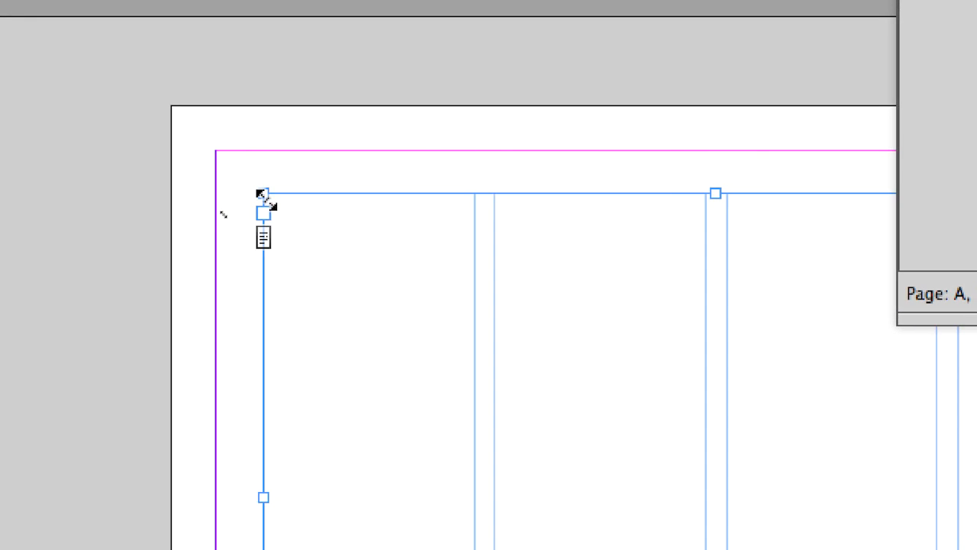
{"action": "left_click_drag", "start_coordinate": [262, 193], "coordinate": [253, 187]}
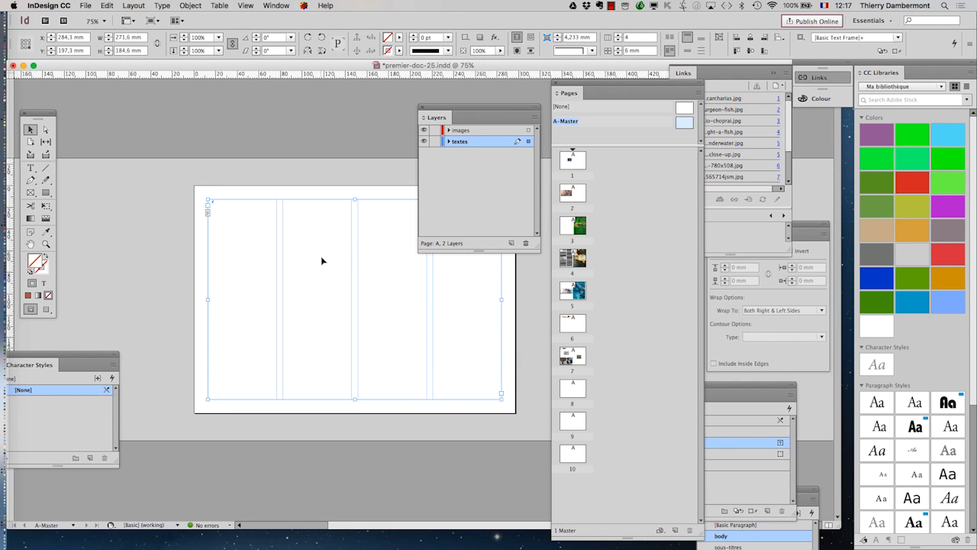
{"action": "left_click_drag", "start_coordinate": [474, 107], "coordinate": [378, 444]}
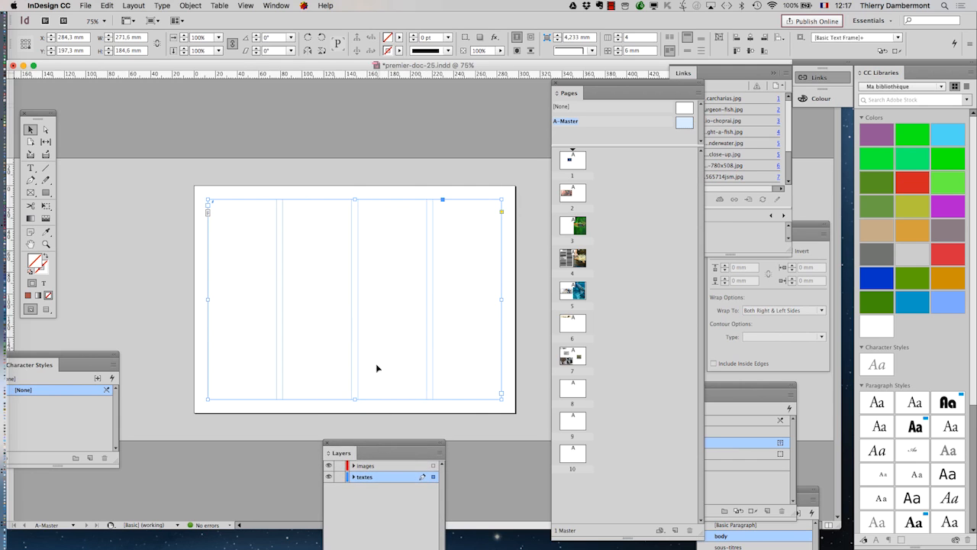
- Deselect the master frame and inspect A-Master's Margins and Columns settings, closing them without changes
{"action": "left_click", "coordinate": [400, 166]}
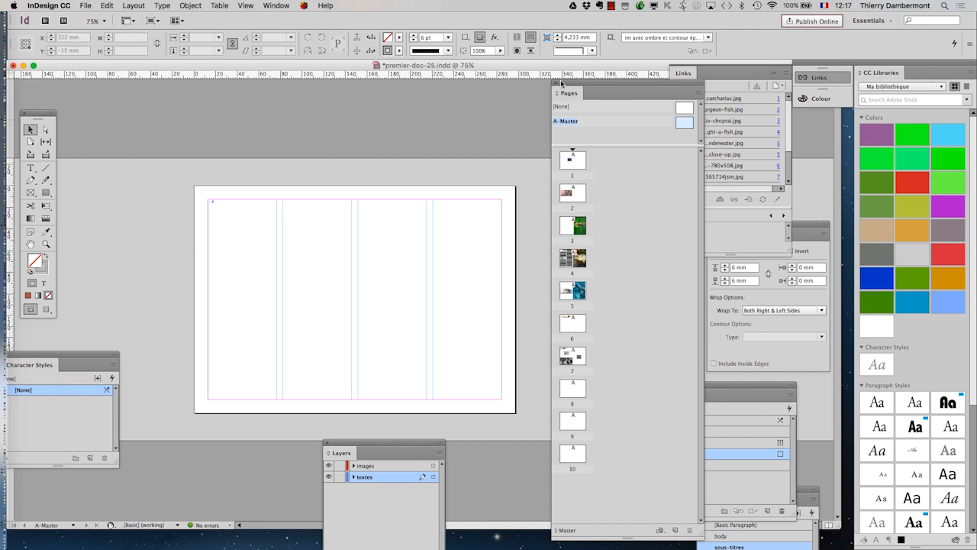
{"action": "left_click", "coordinate": [135, 5]}
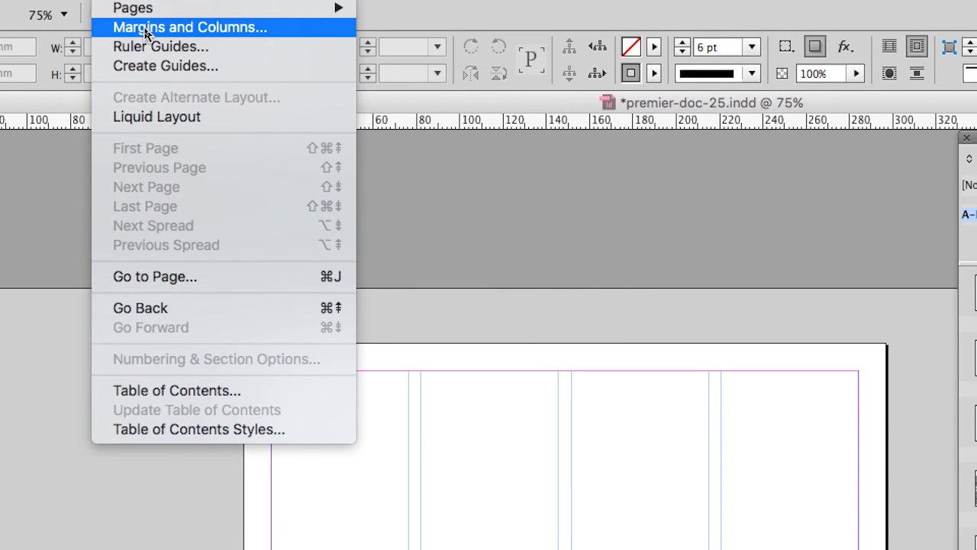
{"action": "left_click", "coordinate": [145, 27]}
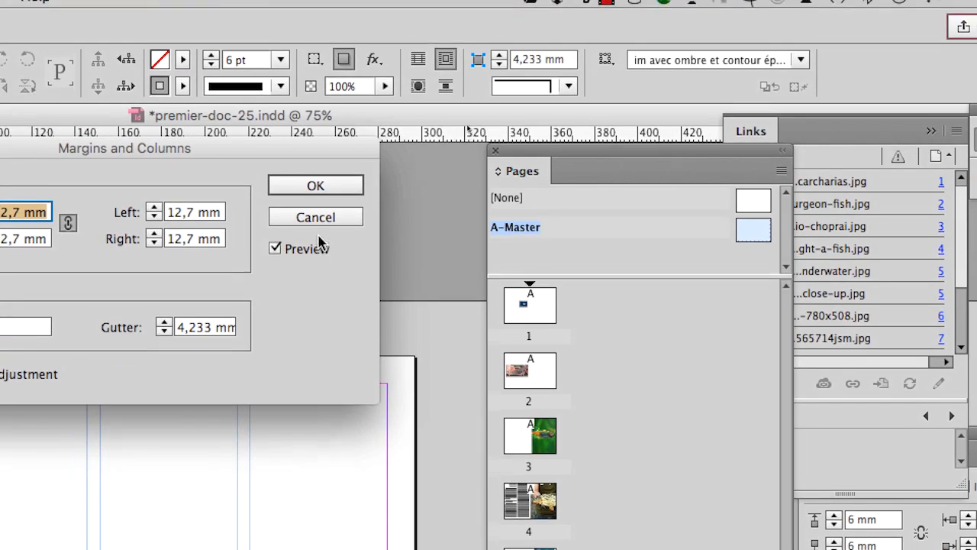
{"action": "left_click", "coordinate": [537, 113]}
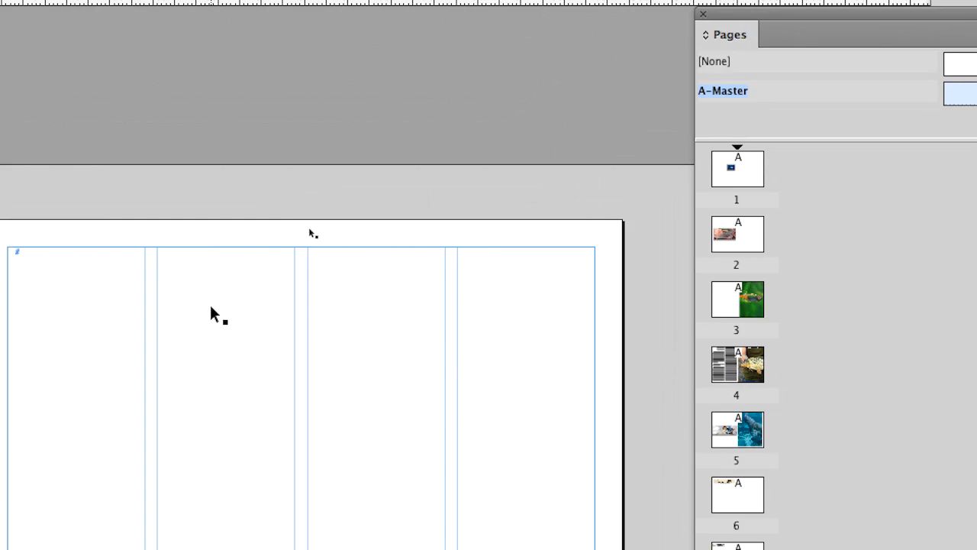
- Select the four-column text frame on A-Master and inspect its Text Frame Options, closing them without changes
{"action": "left_click", "coordinate": [212, 307]}
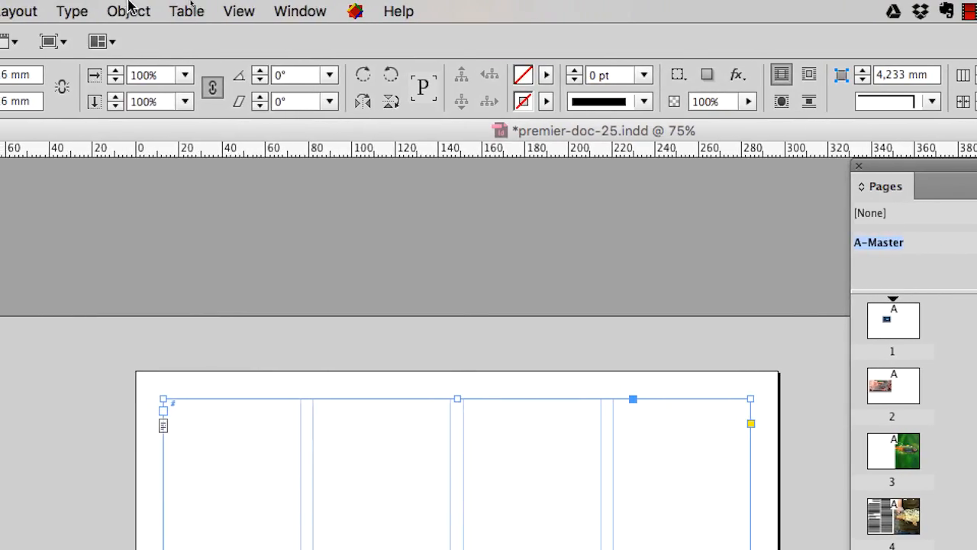
{"action": "left_click", "coordinate": [129, 9]}
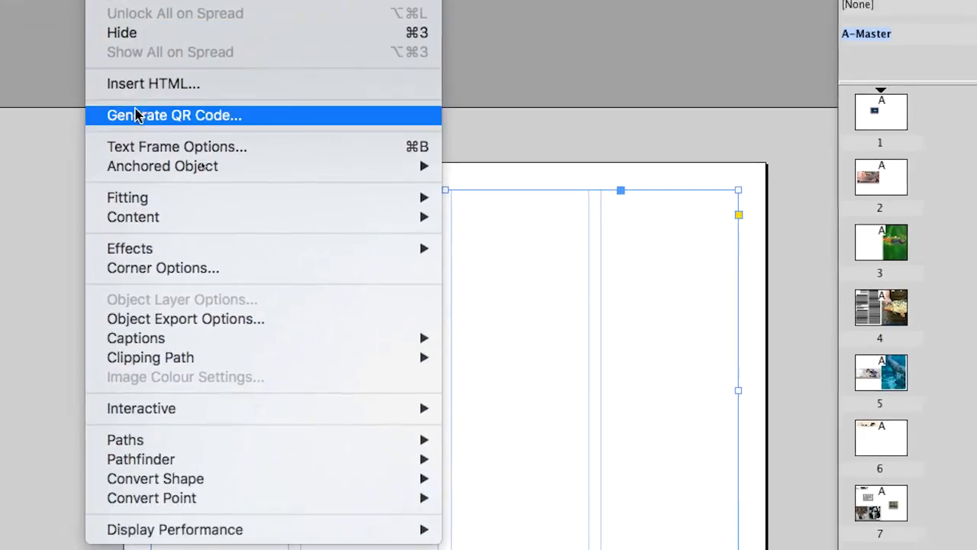
{"action": "left_click", "coordinate": [181, 126]}
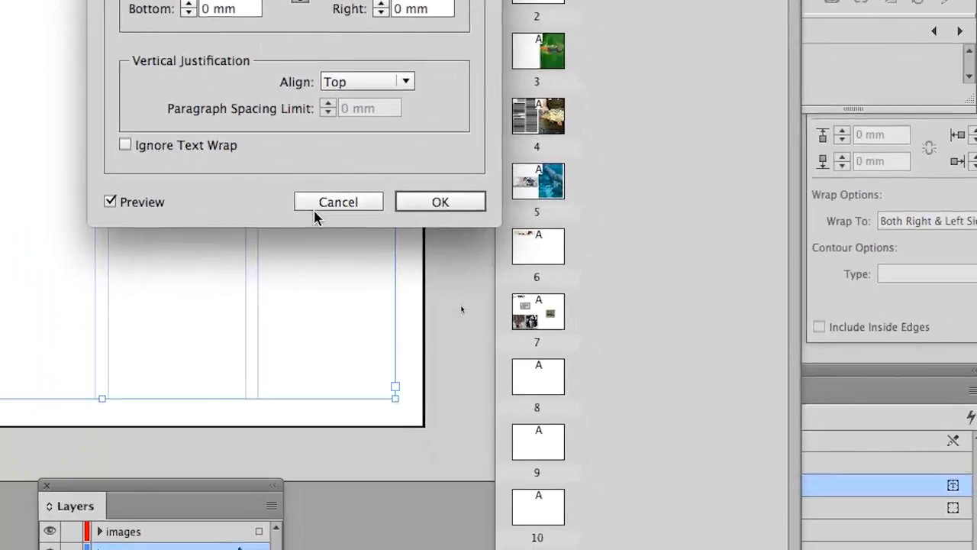
{"action": "left_click", "coordinate": [315, 209]}
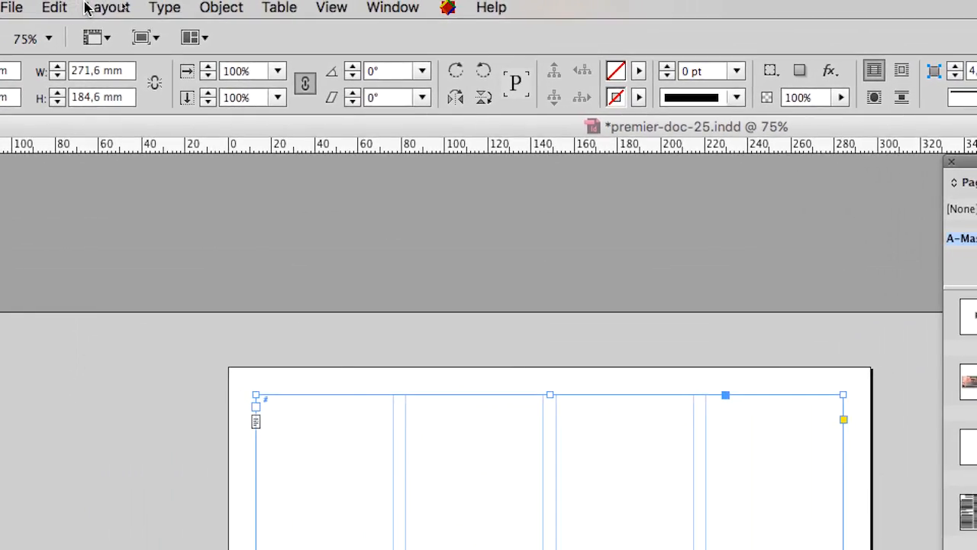
- In A-Master's Margins and Columns settings, enable Layout Adjustment and unlink the margin values
{"action": "left_click", "coordinate": [103, 10]}
{"action": "left_click", "coordinate": [98, 22]}
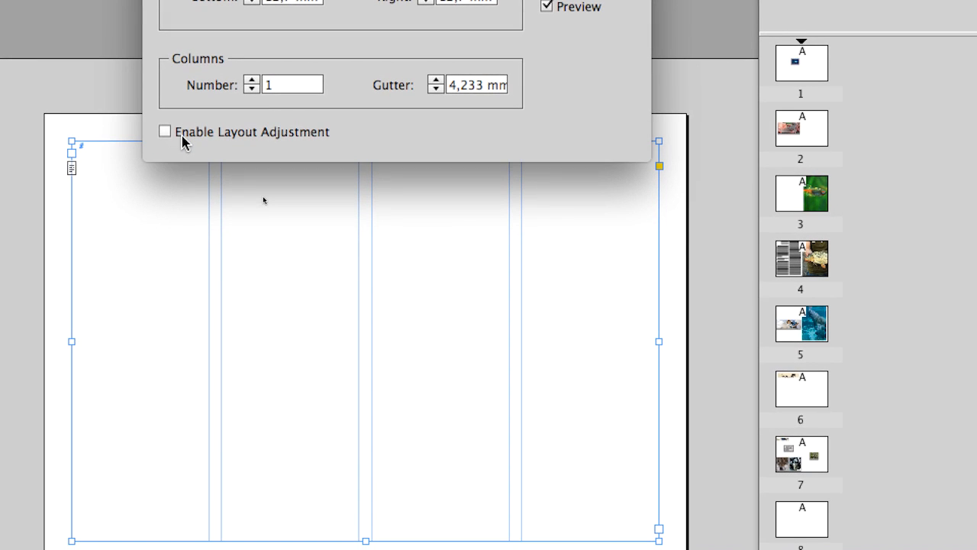
{"action": "left_click", "coordinate": [124, 162]}
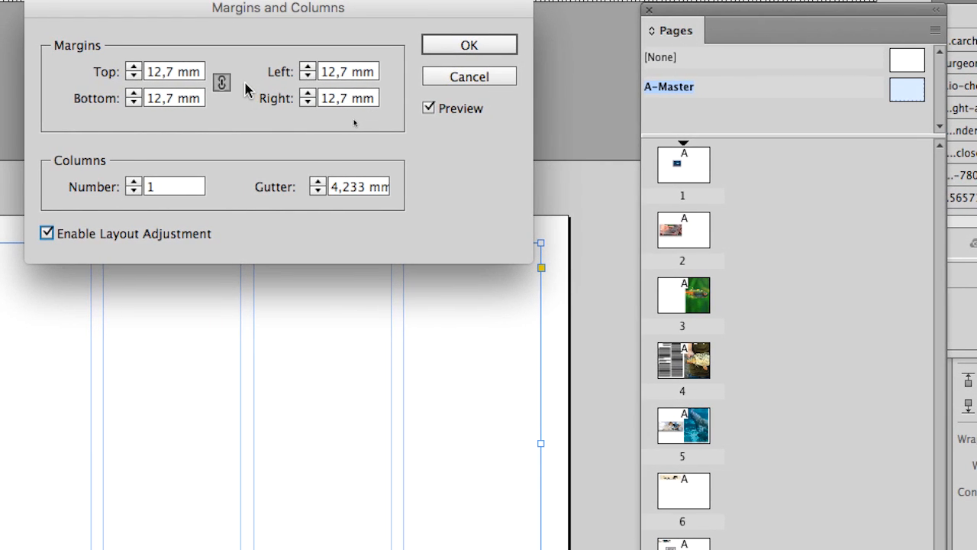
{"action": "left_click", "coordinate": [236, 86]}
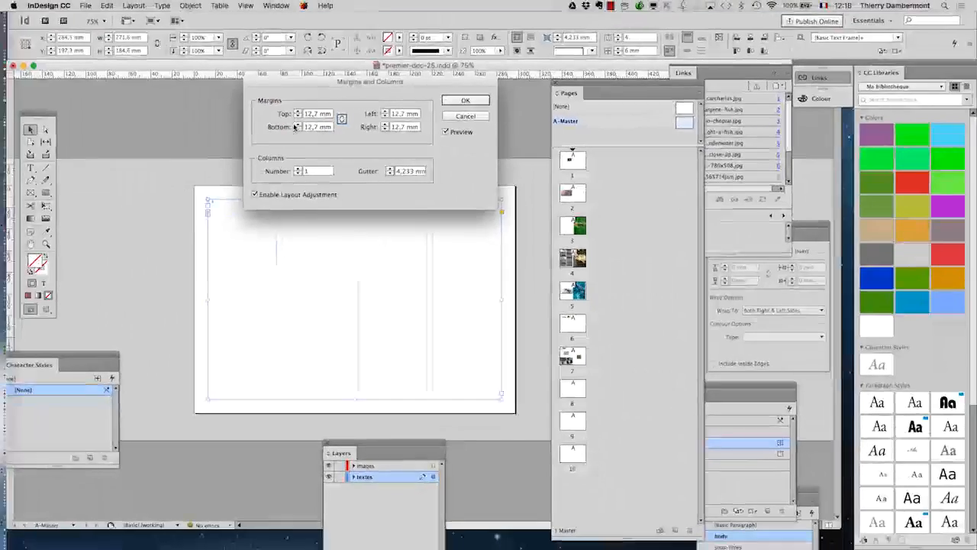
- Set A-Master's bottom margin to 40 mm and its top margin to 20 mm, and apply the new margins
{"action": "type", "text": "15"}
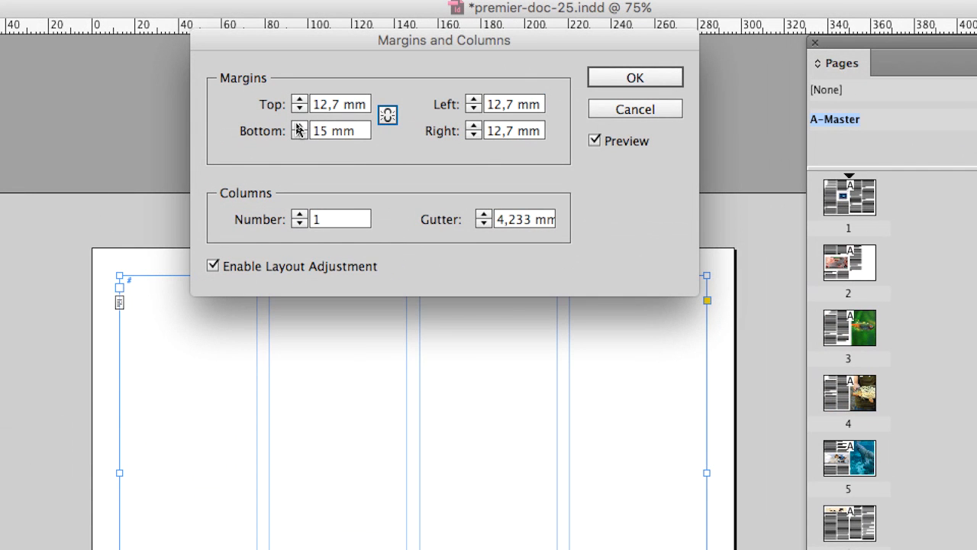
{"action": "left_click", "coordinate": [298, 125], "text": "shift"}
{"action": "left_click", "coordinate": [299, 125], "text": "shift"}
{"action": "left_click", "coordinate": [299, 125], "text": "shift"}
{"action": "left_click", "coordinate": [298, 126], "text": "shift"}
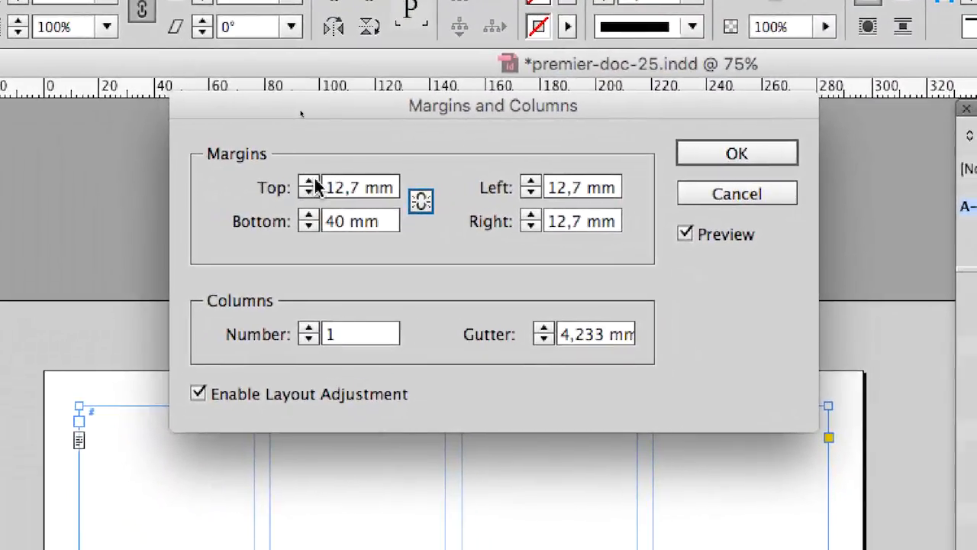
{"action": "left_click", "coordinate": [314, 180], "text": "shift"}
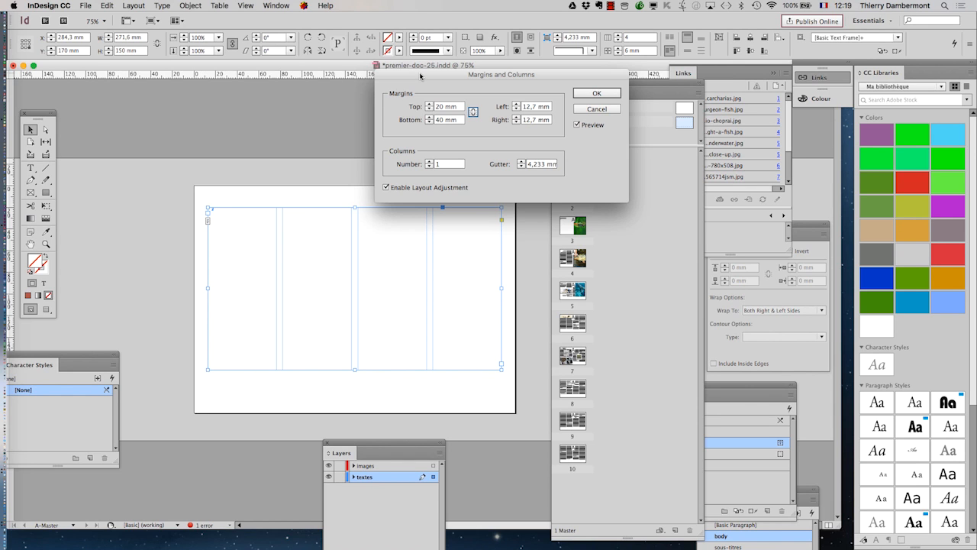
{"action": "left_click", "coordinate": [590, 93]}
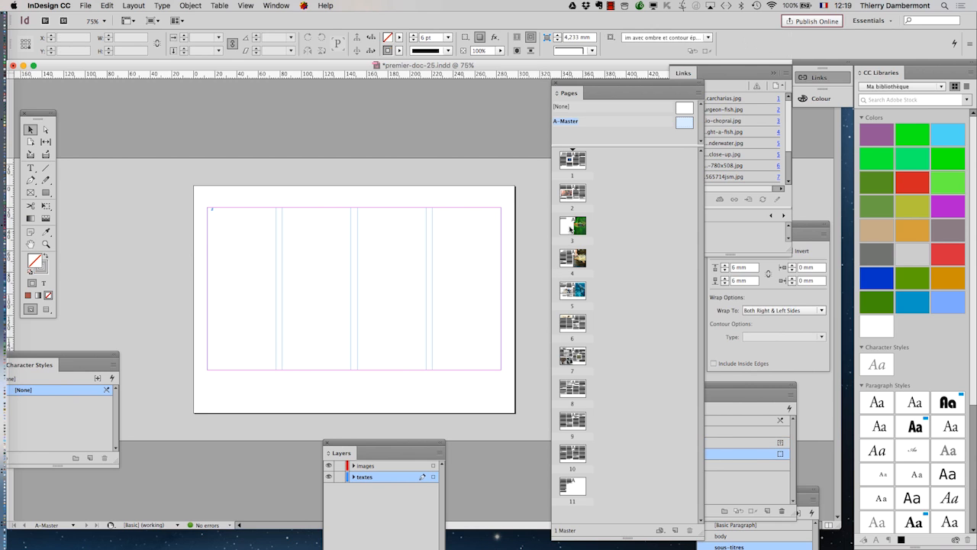
- Display page 2 in Preview mode, and check how the new margins affect pages 1 and 6 through 10
{"action": "double_click", "coordinate": [571, 192]}
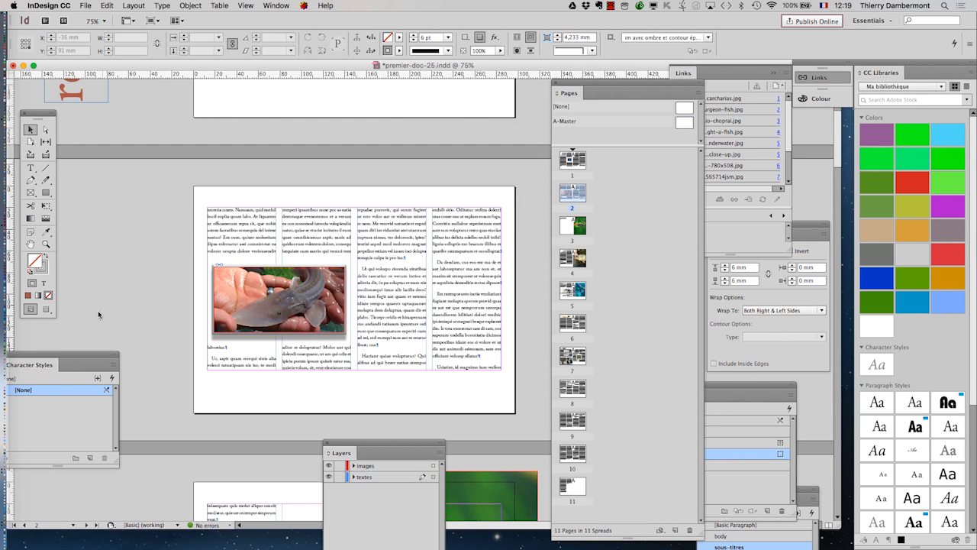
{"action": "left_click", "coordinate": [49, 310]}
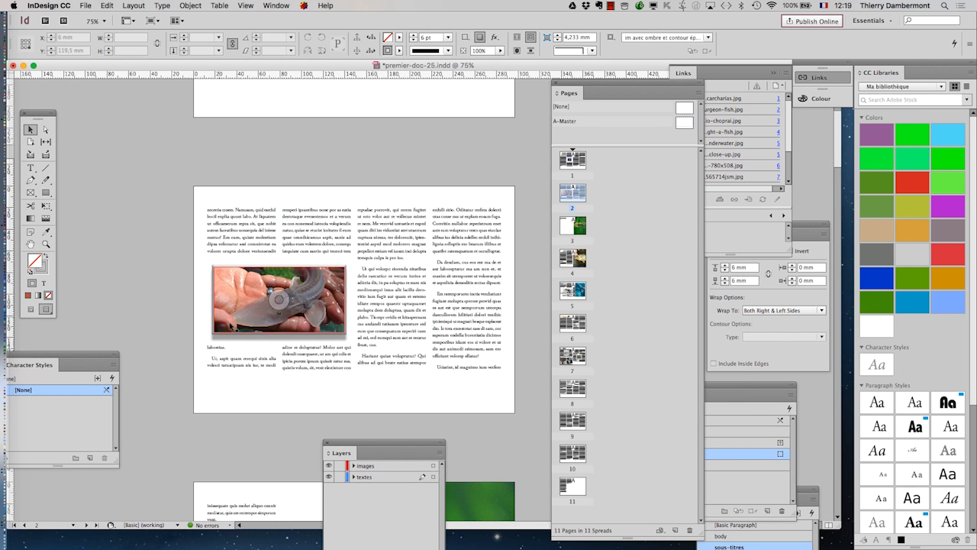
{"action": "double_click", "coordinate": [573, 165]}
{"action": "double_click", "coordinate": [573, 323]}
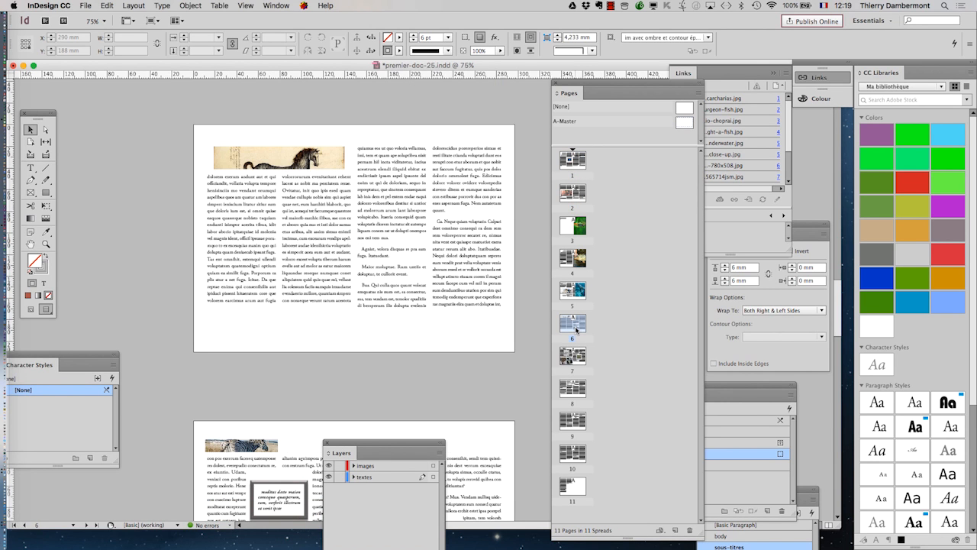
{"action": "double_click", "coordinate": [574, 356]}
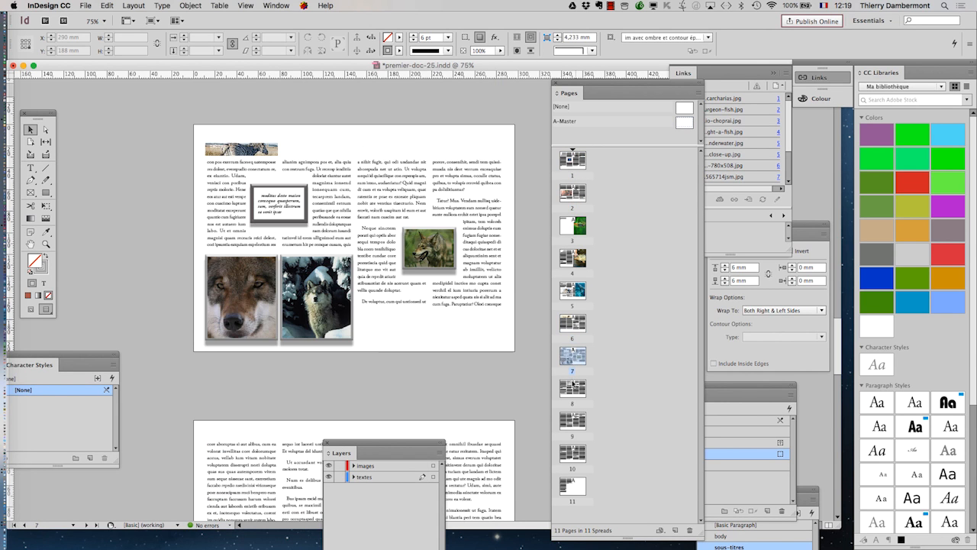
{"action": "double_click", "coordinate": [574, 388]}
{"action": "double_click", "coordinate": [574, 420]}
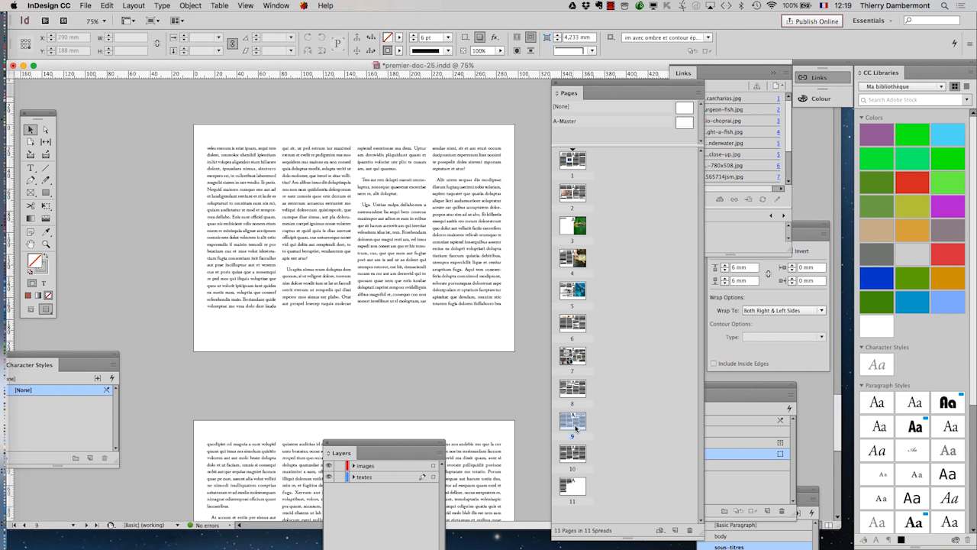
{"action": "double_click", "coordinate": [575, 458]}
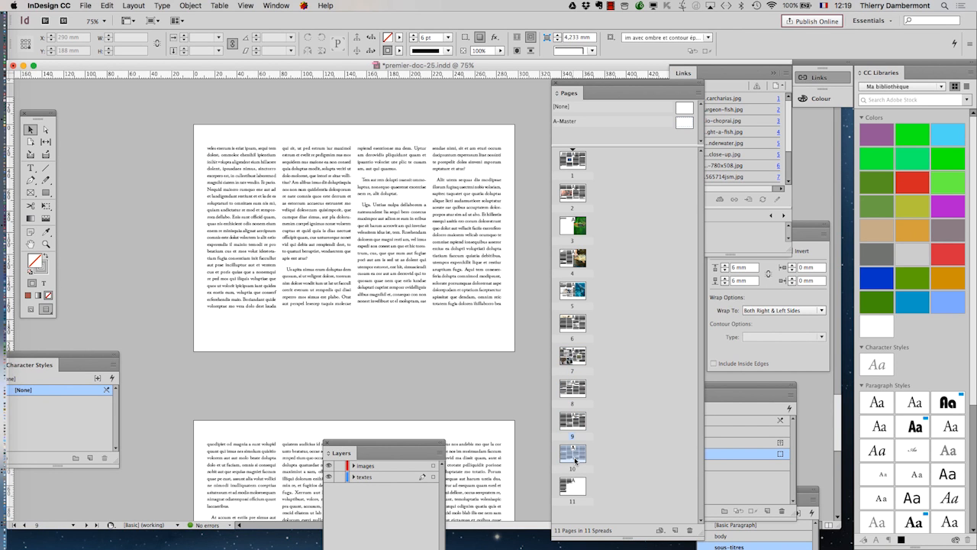
- On page 5, extend the manatee picture's left edge to the start of the third column, about 132.8 mm wide, and deselect it
{"action": "double_click", "coordinate": [575, 290]}
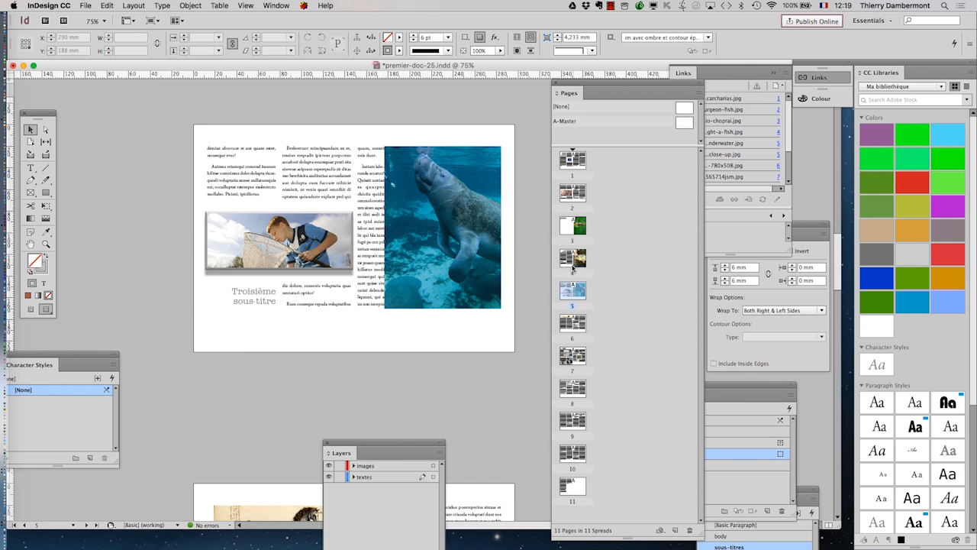
{"action": "double_click", "coordinate": [573, 263]}
{"action": "double_click", "coordinate": [574, 292]}
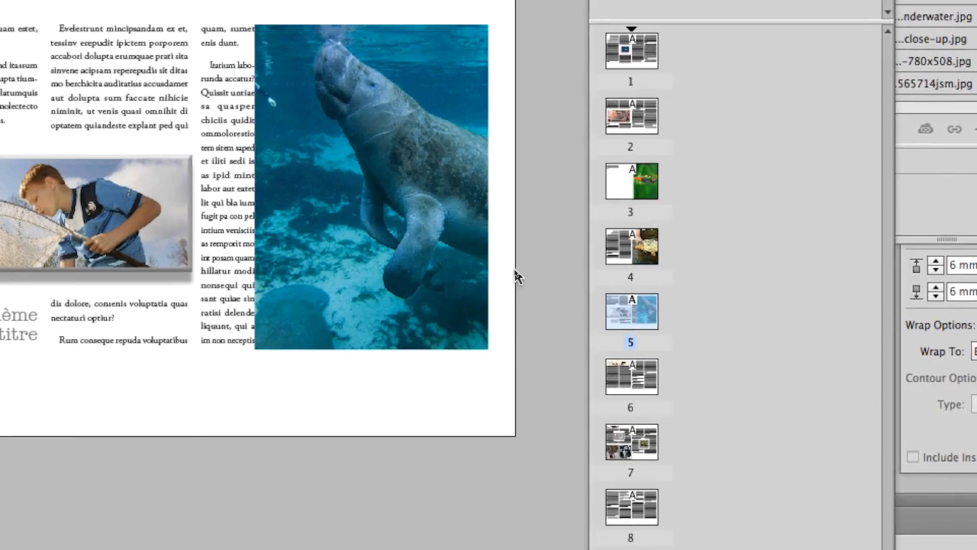
{"action": "left_click", "coordinate": [396, 230]}
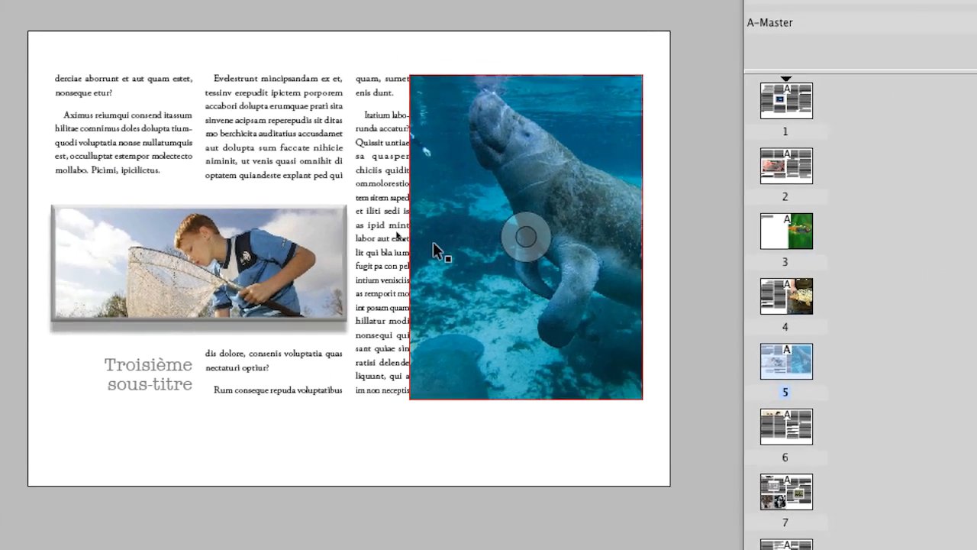
{"action": "left_click", "coordinate": [433, 241]}
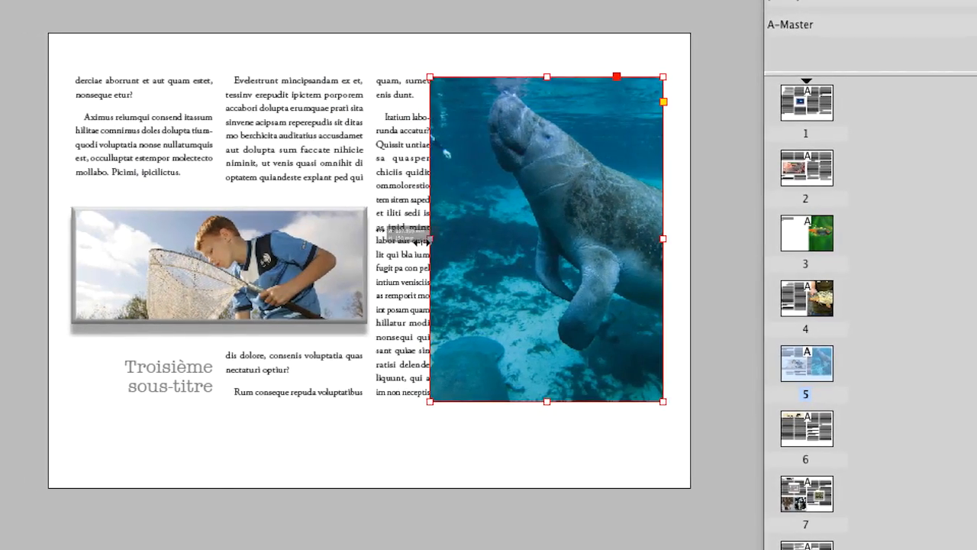
{"action": "left_click_drag", "start_coordinate": [426, 242], "coordinate": [405, 242]}
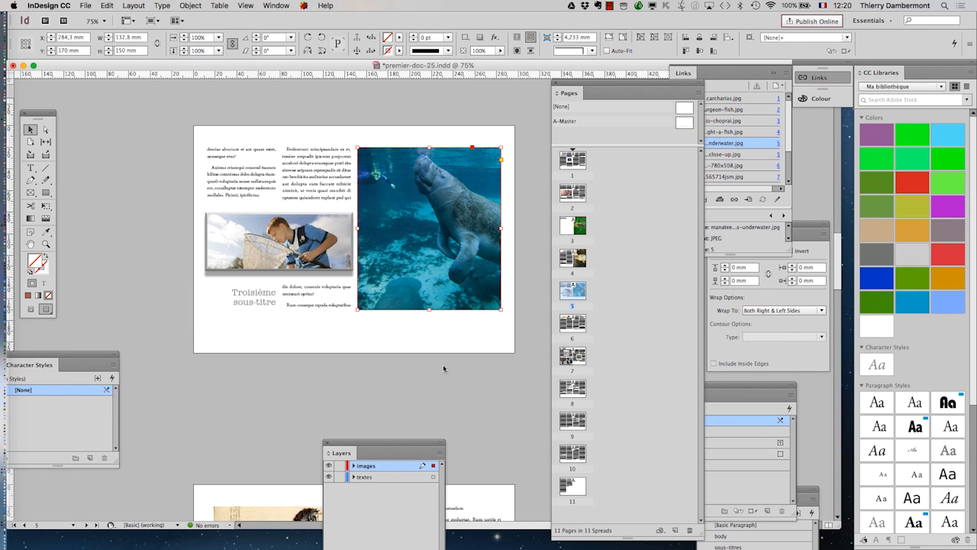
{"action": "left_click", "coordinate": [471, 392]}
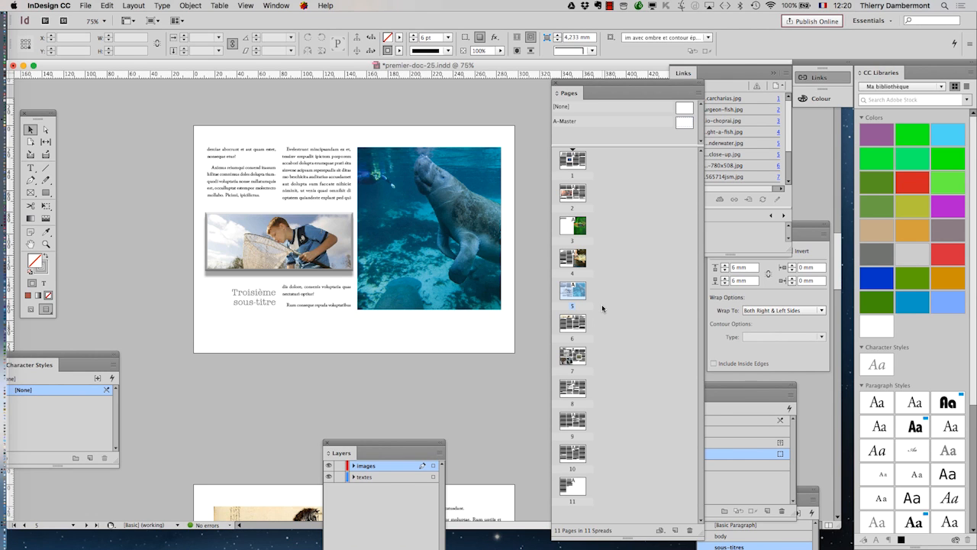
- Check page 1, and move the sturgeon picture on page 2 upward to about X 141.3 mm, Y 116.8 mm
{"action": "double_click", "coordinate": [568, 161]}
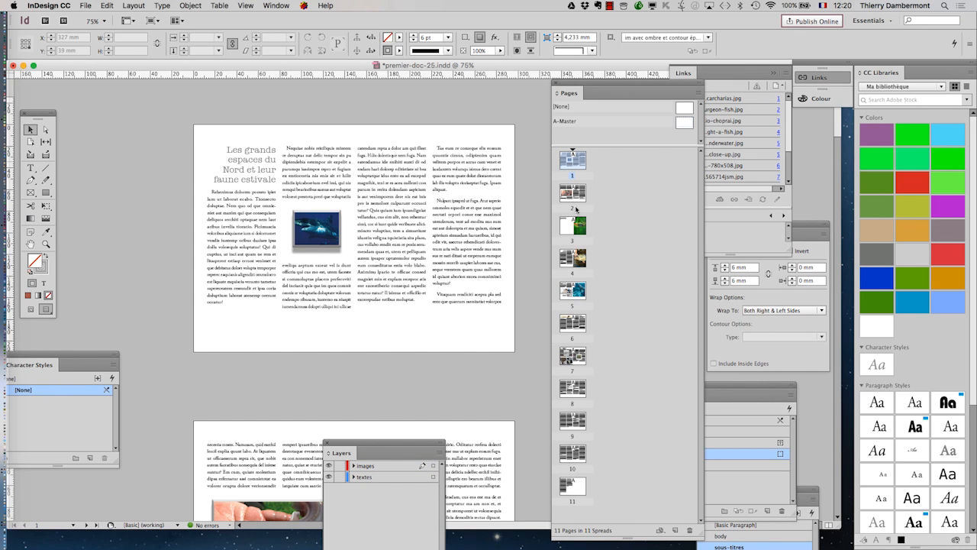
{"action": "double_click", "coordinate": [577, 196]}
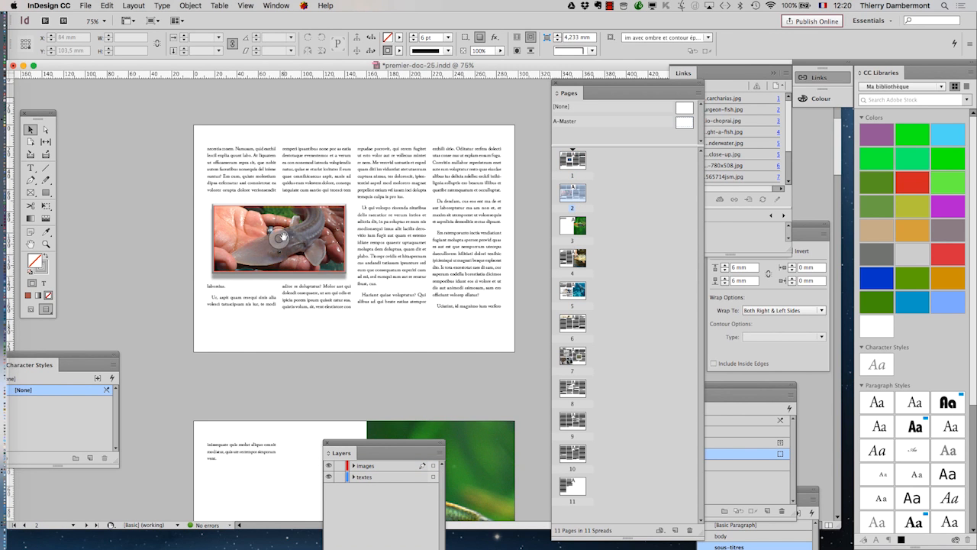
{"action": "left_click_drag", "start_coordinate": [235, 226], "coordinate": [237, 183]}
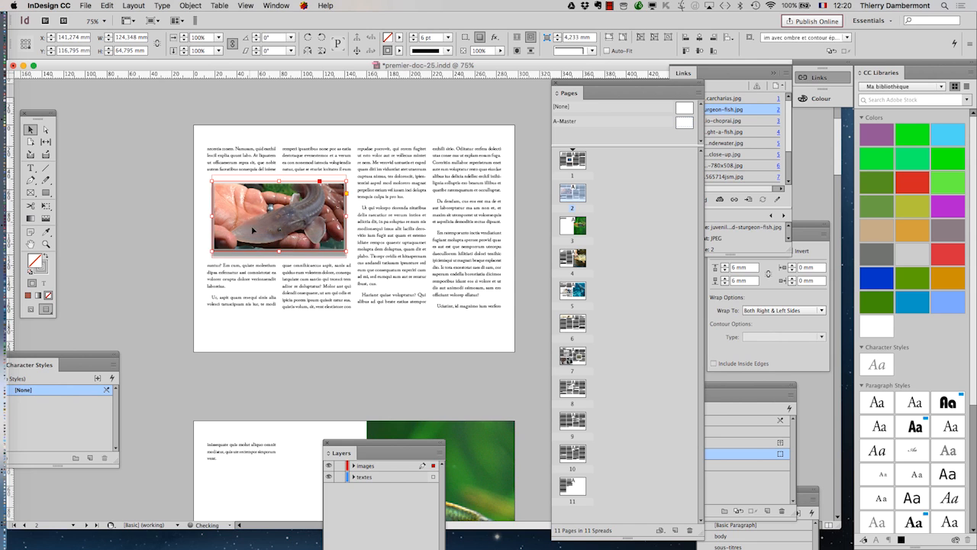
- Review pages 3 and 4, return to page 5 in Normal screen mode, and check the manatee picture's left edge against the column
{"action": "double_click", "coordinate": [580, 226]}
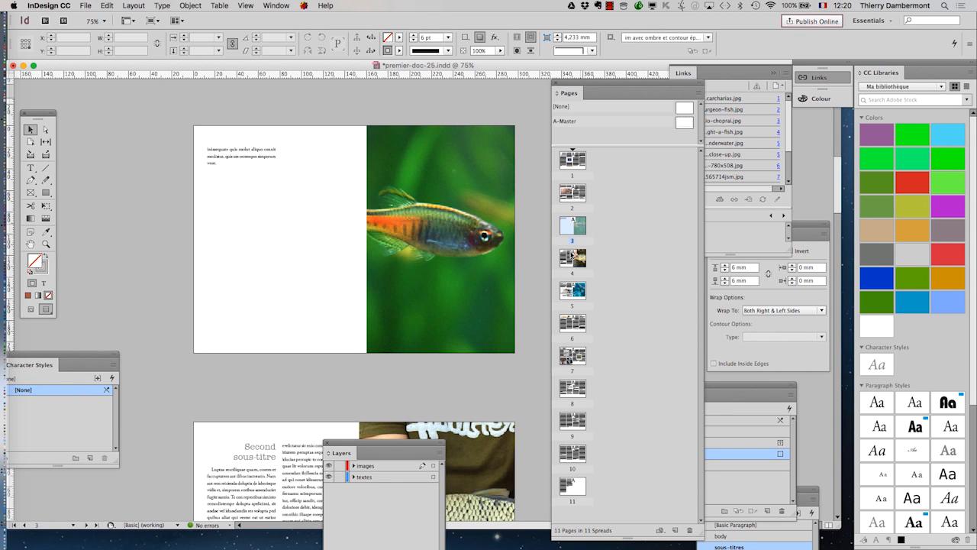
{"action": "double_click", "coordinate": [573, 258]}
{"action": "double_click", "coordinate": [574, 290]}
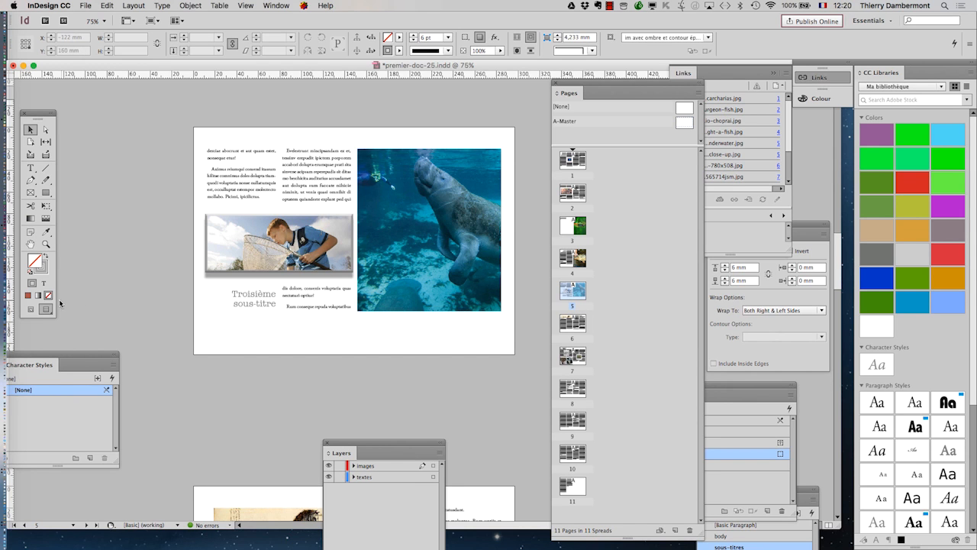
{"action": "left_click", "coordinate": [30, 309]}
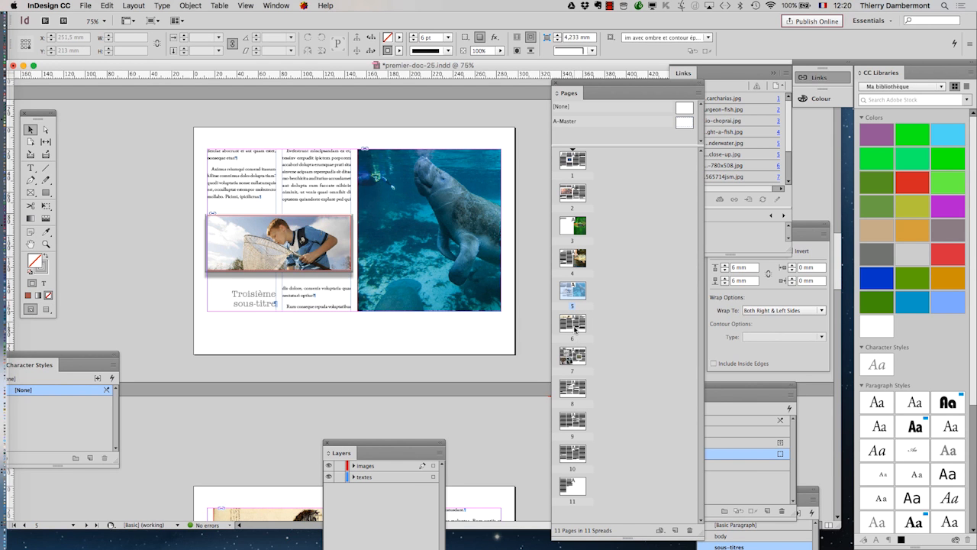
{"action": "left_click", "coordinate": [430, 229]}
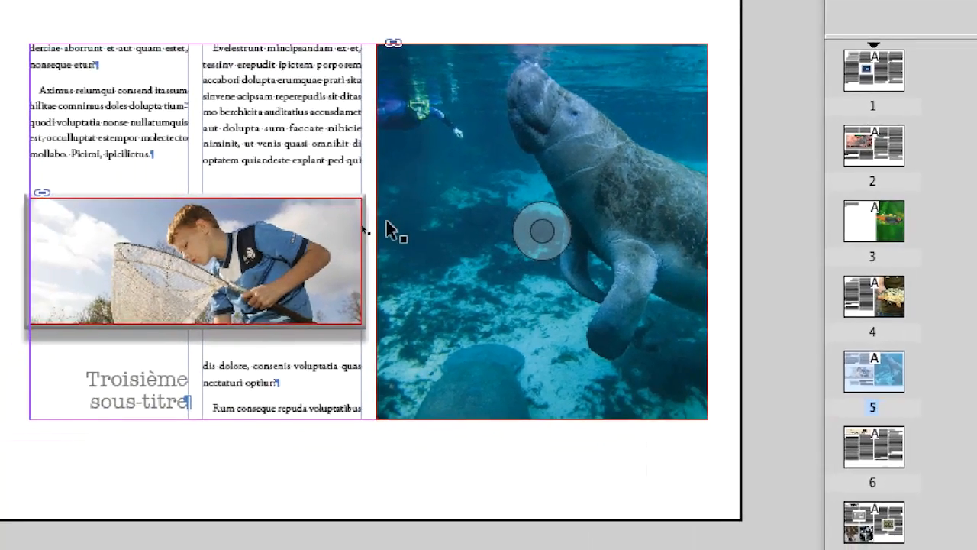
{"action": "left_click_drag", "start_coordinate": [386, 224], "coordinate": [347, 226]}
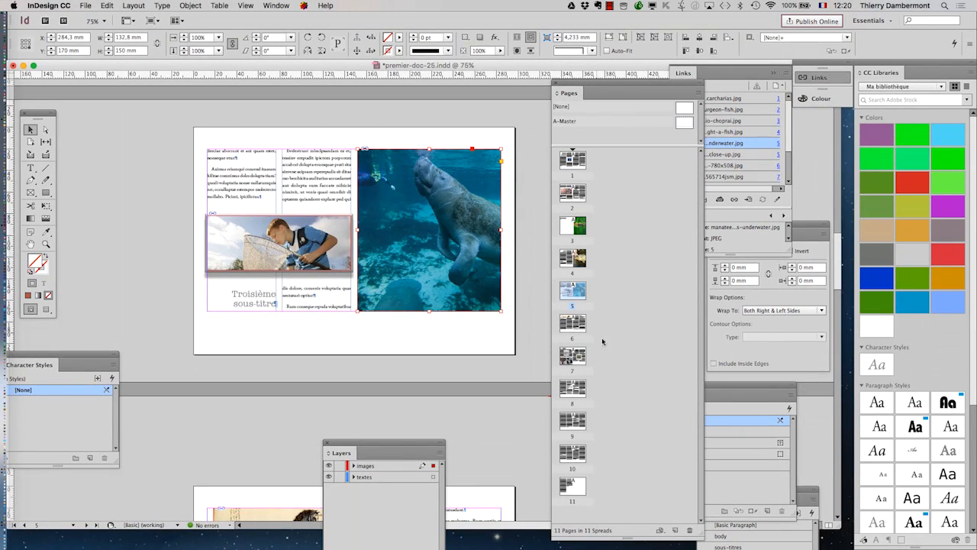
- Examine the manatee picture and its left edge against the neighbouring columns up close on page 5, and return to 100% view
{"action": "double_click", "coordinate": [569, 297]}
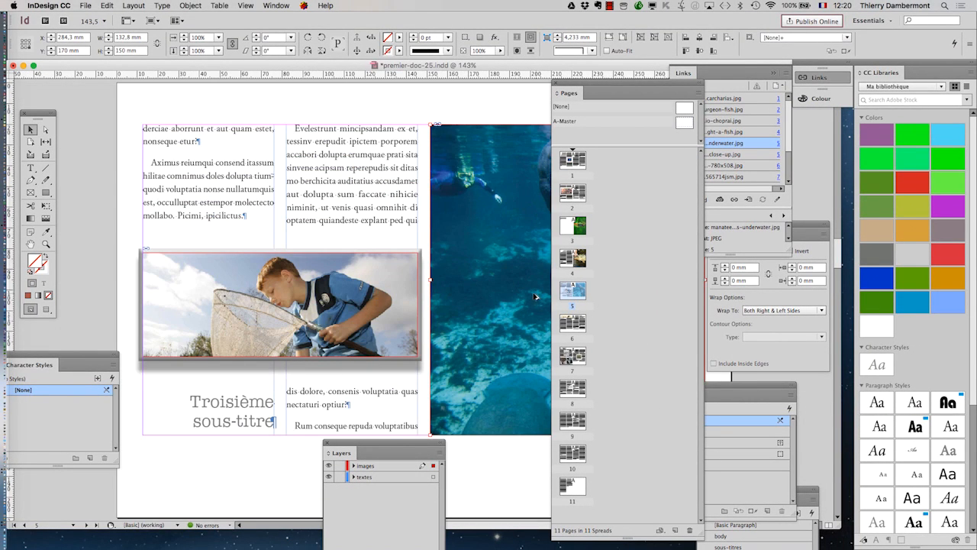
{"action": "scroll", "coordinate": [534, 296], "scroll_direction": "down", "scroll_amount": 1}
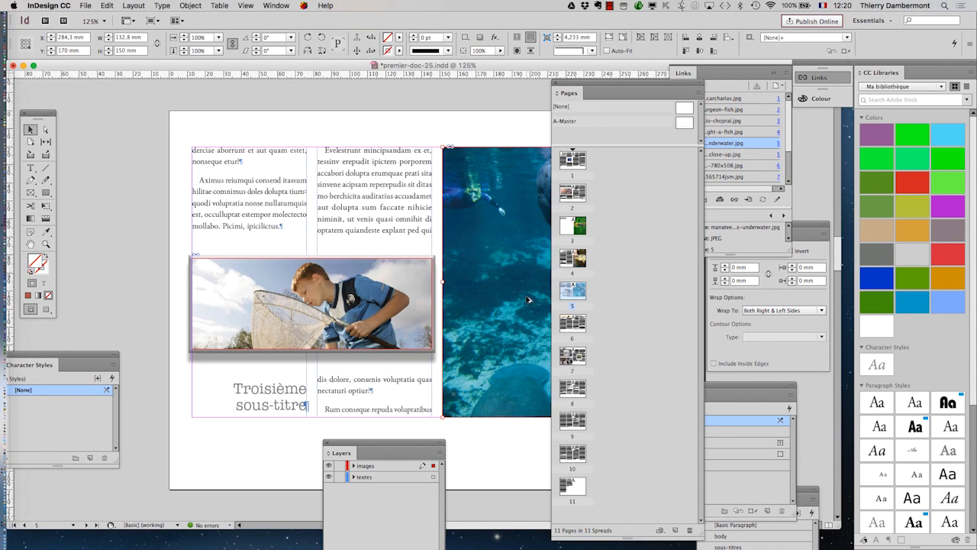
{"action": "left_click", "coordinate": [30, 244]}
{"action": "left_click_drag", "start_coordinate": [488, 329], "coordinate": [277, 245]}
{"action": "left_click_drag", "start_coordinate": [411, 247], "coordinate": [418, 247]}
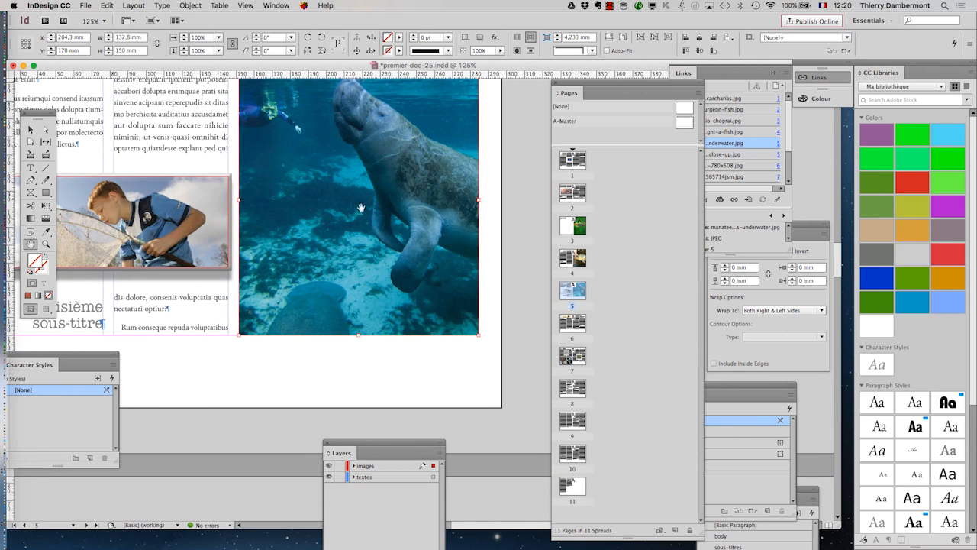
{"action": "key", "text": "super+1"}
- Review pages 6 and 7, switch to Preview mode, and check page 8 and pages 6 back through 1
{"action": "double_click", "coordinate": [571, 323]}
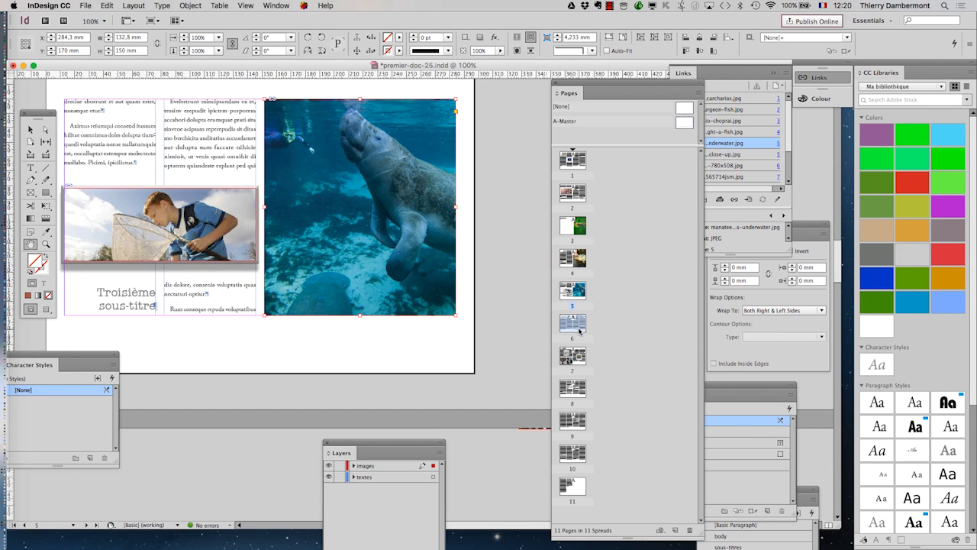
{"action": "key", "text": "super+minus"}
{"action": "double_click", "coordinate": [571, 355]}
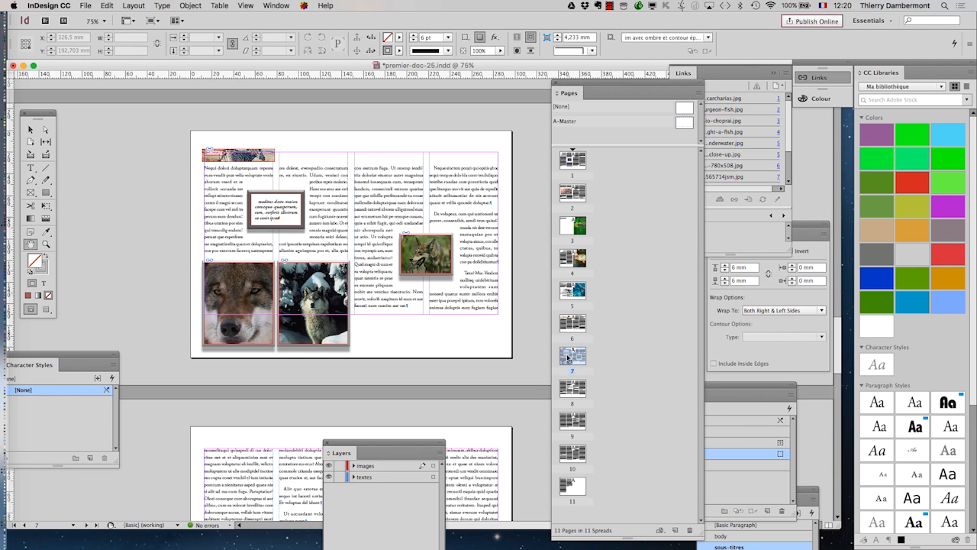
{"action": "left_click", "coordinate": [30, 130]}
{"action": "left_click", "coordinate": [46, 308]}
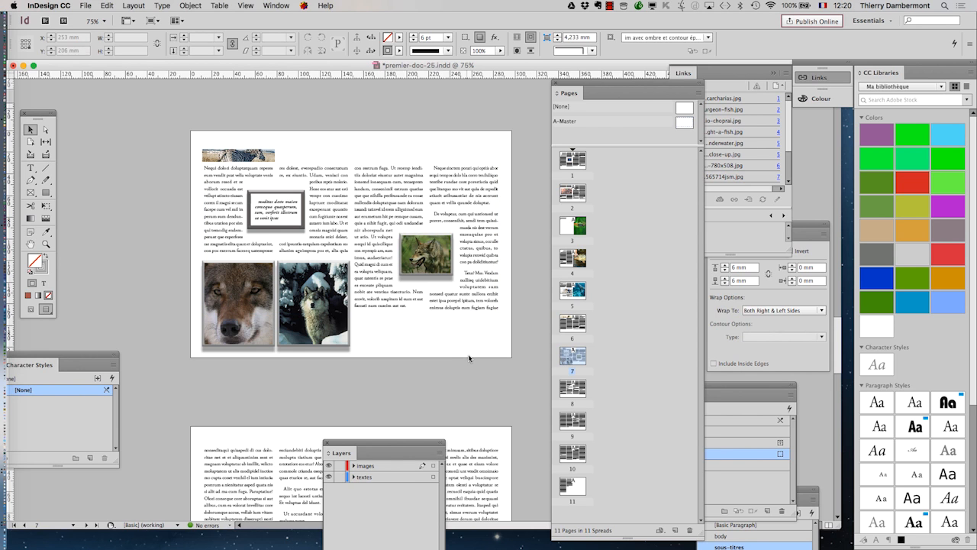
{"action": "double_click", "coordinate": [578, 390]}
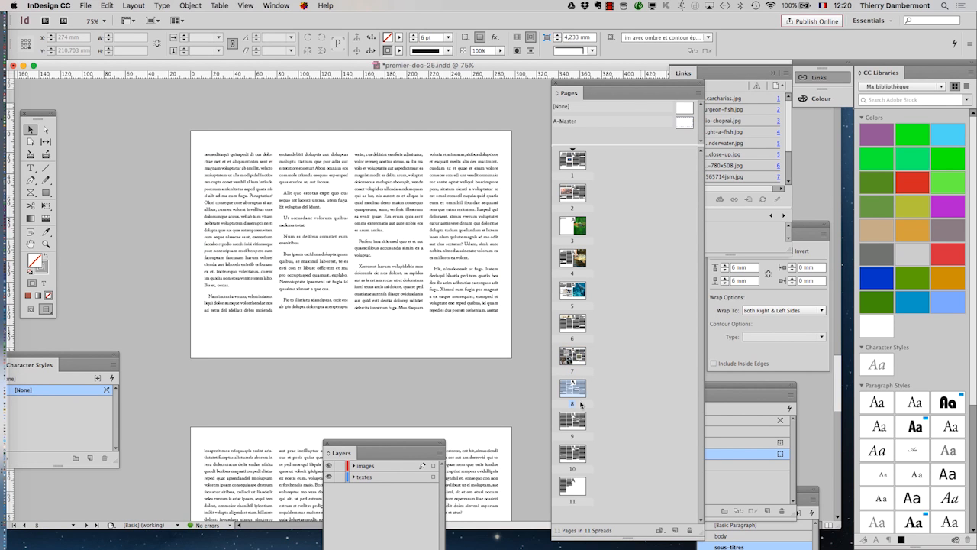
{"action": "double_click", "coordinate": [577, 324]}
{"action": "double_click", "coordinate": [580, 297]}
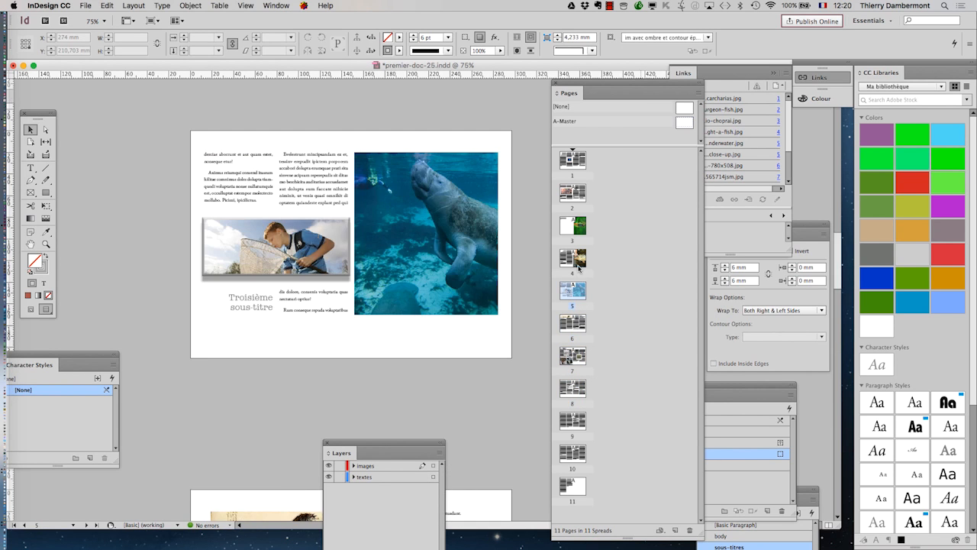
{"action": "double_click", "coordinate": [578, 260]}
{"action": "double_click", "coordinate": [576, 228]}
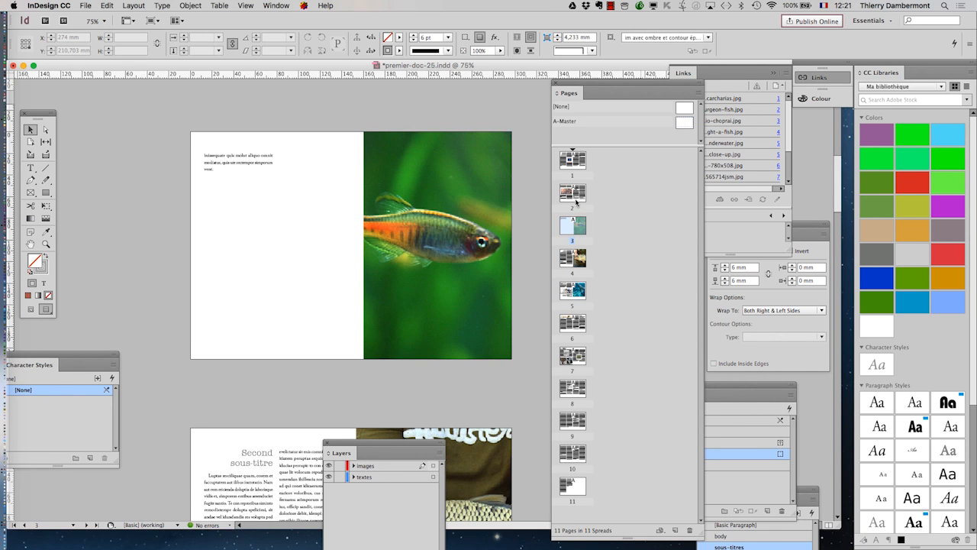
{"action": "double_click", "coordinate": [574, 194]}
{"action": "double_click", "coordinate": [573, 160]}
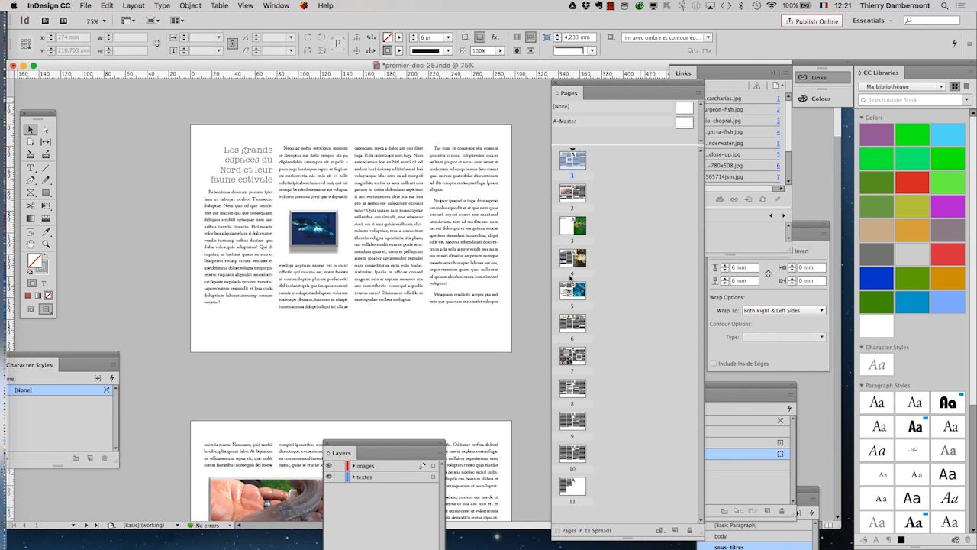
- Save the document under the new name premier-doc-26.indd in the B1B2 ID folder
{"action": "left_click", "coordinate": [85, 5]}
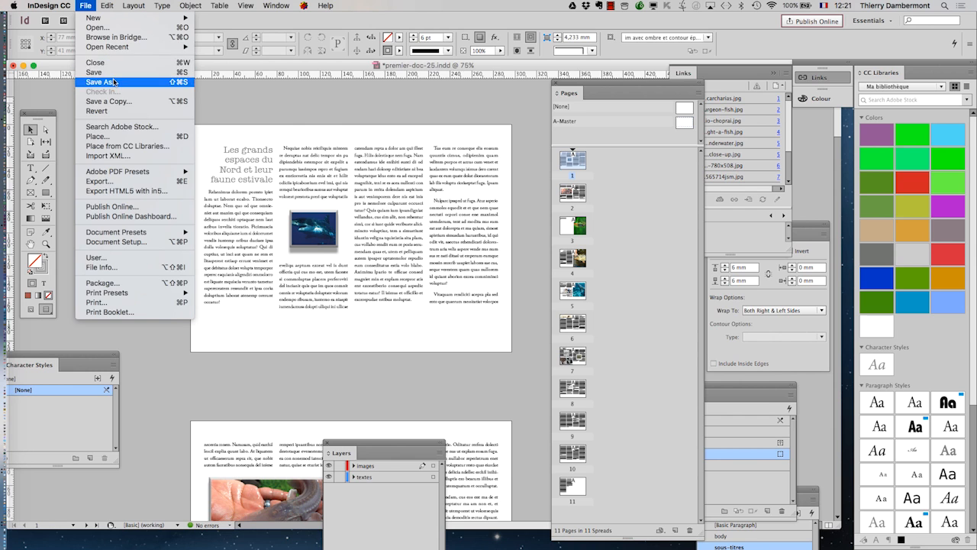
{"action": "left_click", "coordinate": [122, 84]}
{"action": "left_click", "coordinate": [480, 78]}
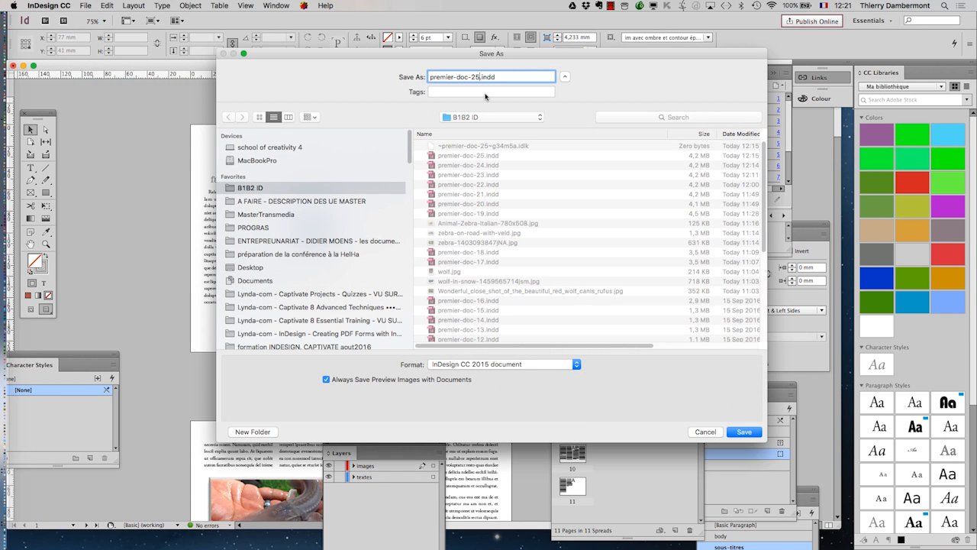
{"action": "key", "text": "BackSpace"}
{"action": "type", "text": "6"}
{"action": "key", "text": "Return"}
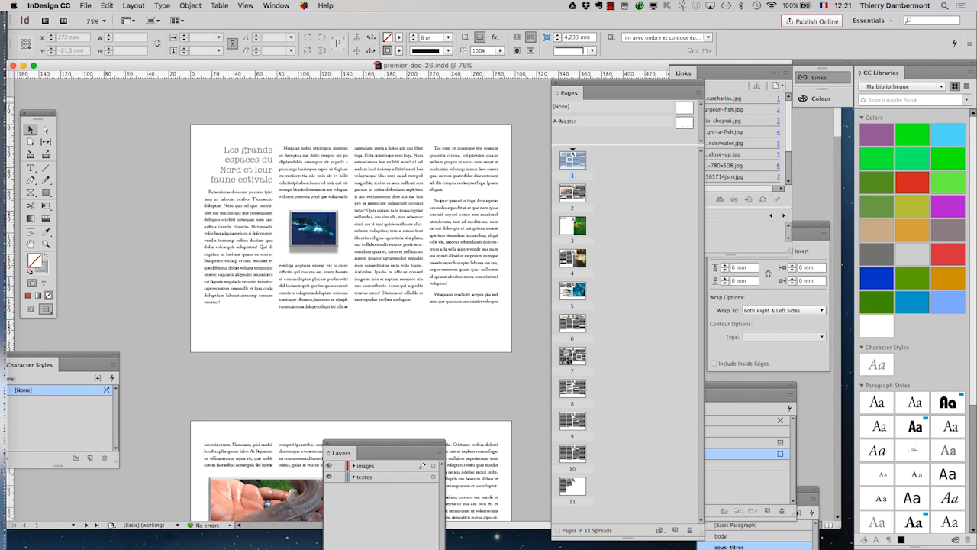
- Show A-Master in Normal screen mode and set its bottom margin to 30 mm with Layout Adjustment enabled
{"action": "double_click", "coordinate": [686, 124]}
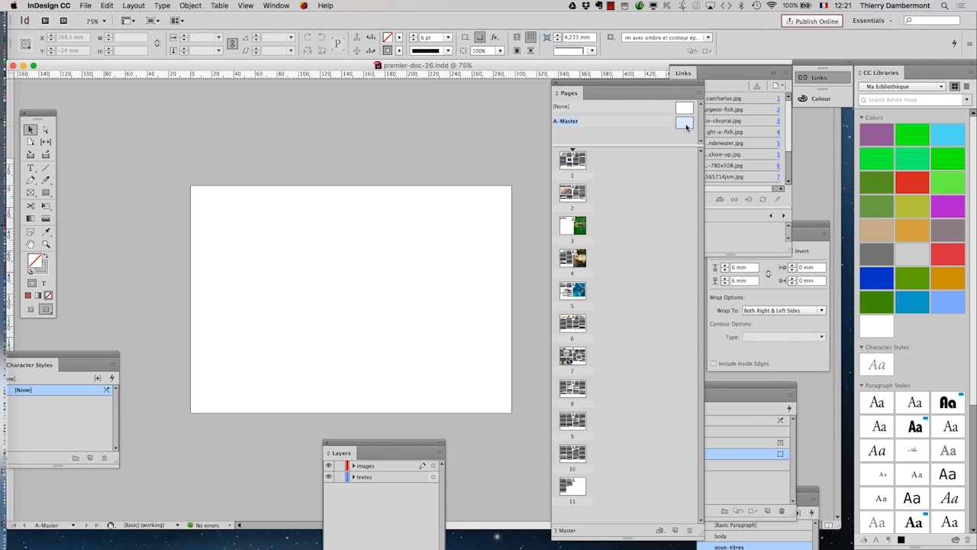
{"action": "left_click", "coordinate": [31, 308]}
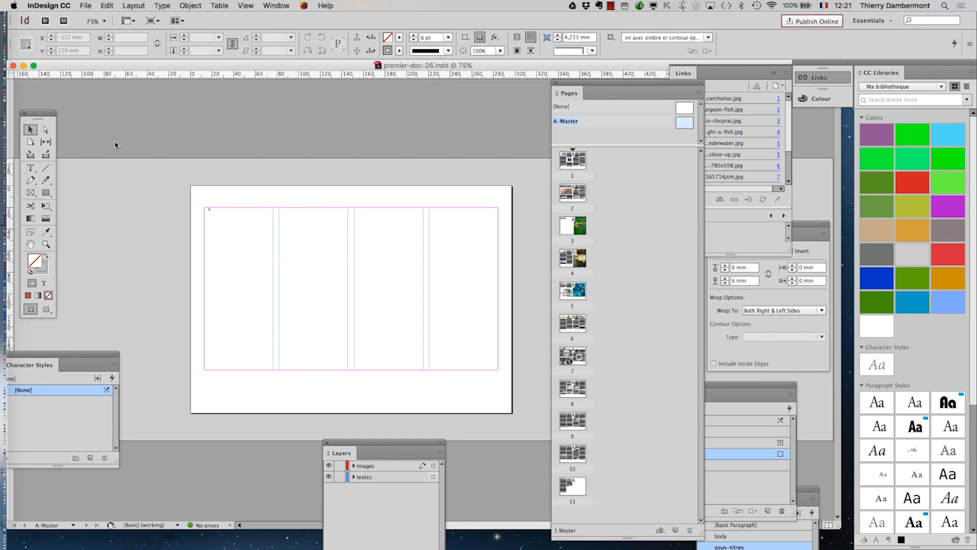
{"action": "left_click", "coordinate": [134, 5]}
{"action": "left_click", "coordinate": [167, 27]}
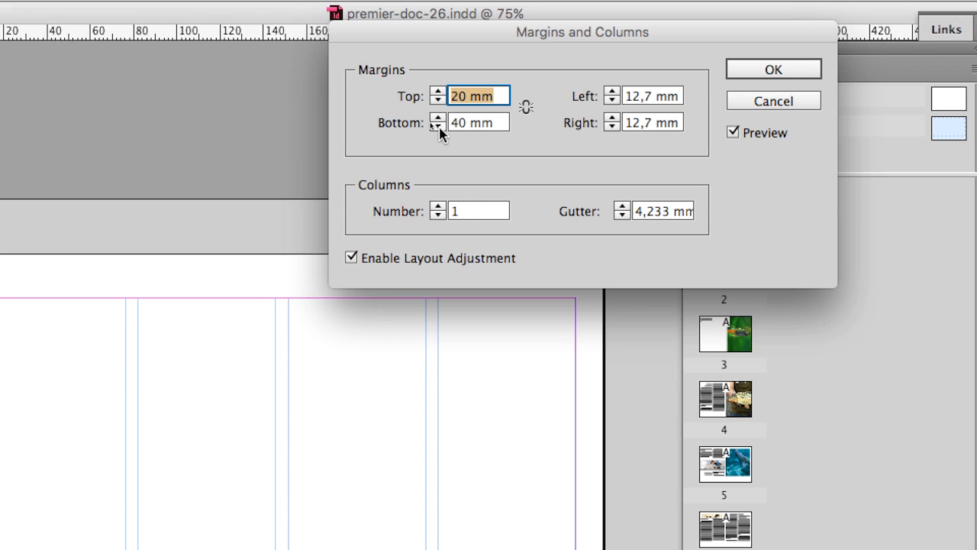
{"action": "left_click", "coordinate": [437, 128]}
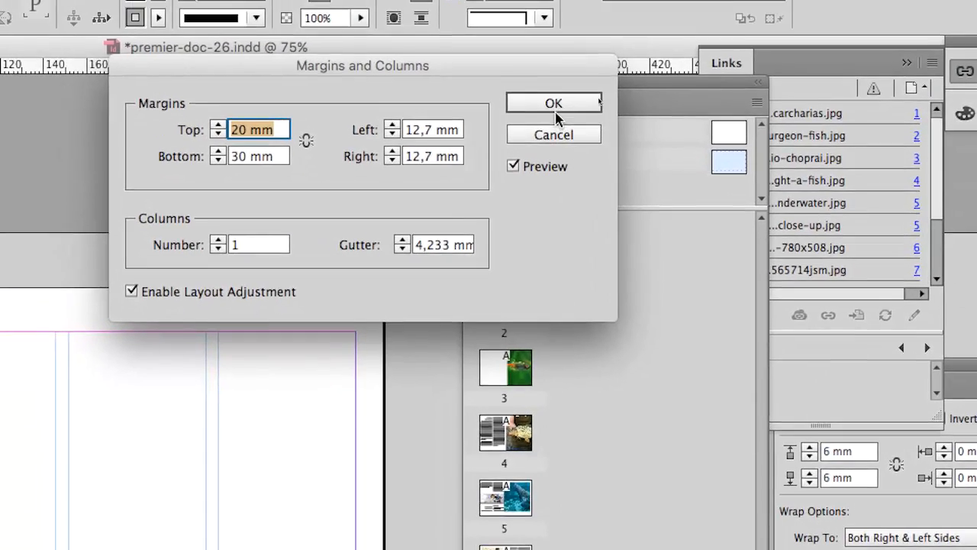
{"action": "left_click", "coordinate": [565, 55]}
- Check page 2, switch to Preview mode, and review how the new margin affects pages 1 through 5
{"action": "double_click", "coordinate": [542, 189]}
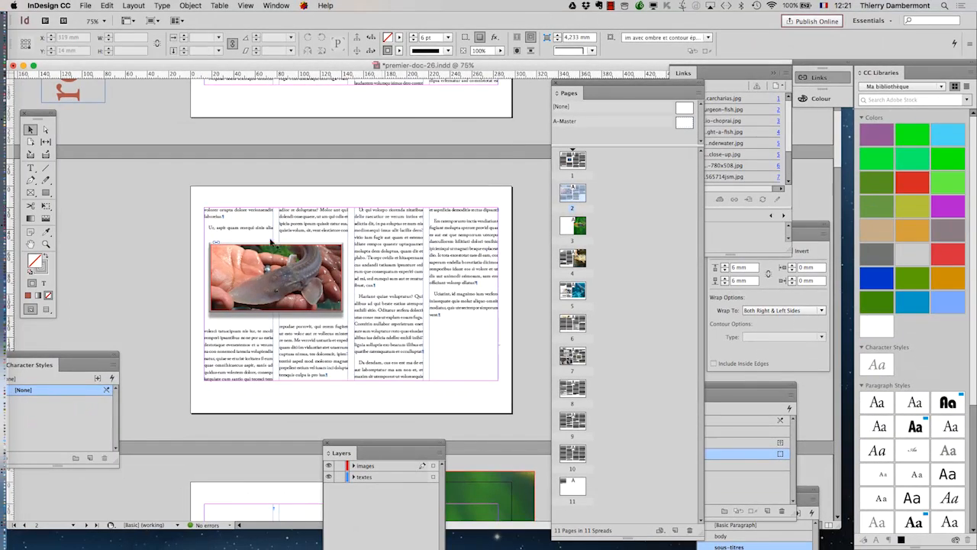
{"action": "left_click", "coordinate": [47, 309]}
{"action": "scroll", "coordinate": [162, 238], "scroll_direction": "up", "scroll_amount": 5}
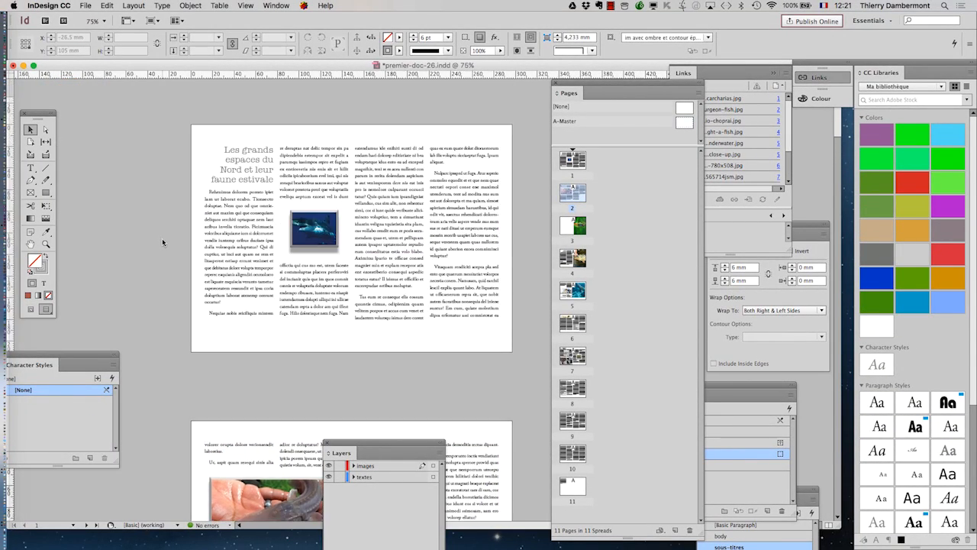
{"action": "scroll", "coordinate": [161, 239], "scroll_direction": "down", "scroll_amount": 7}
{"action": "scroll", "coordinate": [161, 243], "scroll_direction": "down", "scroll_amount": 10}
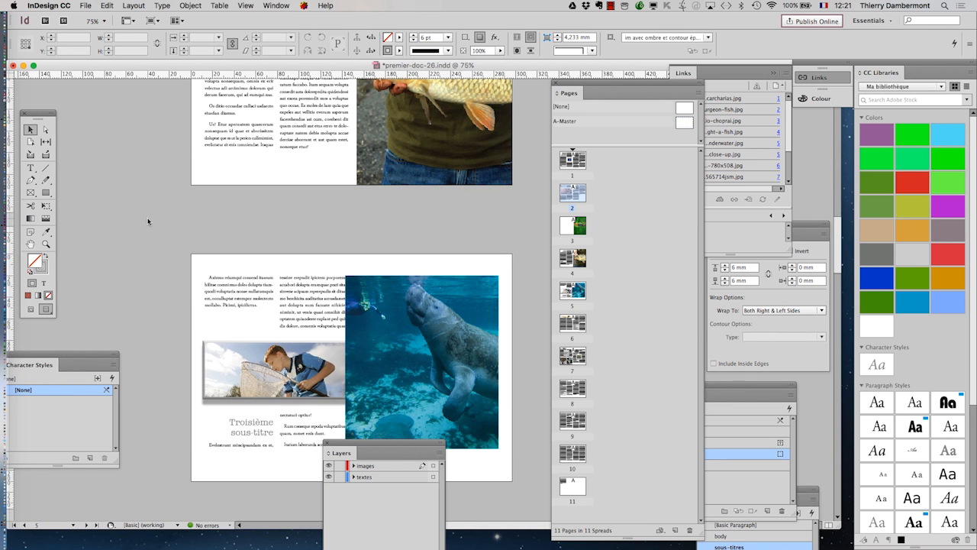
- Move the Layers panel clear of page 5 and bring the manatee picture's left edge to the start of the third column
{"action": "left_click", "coordinate": [370, 363]}
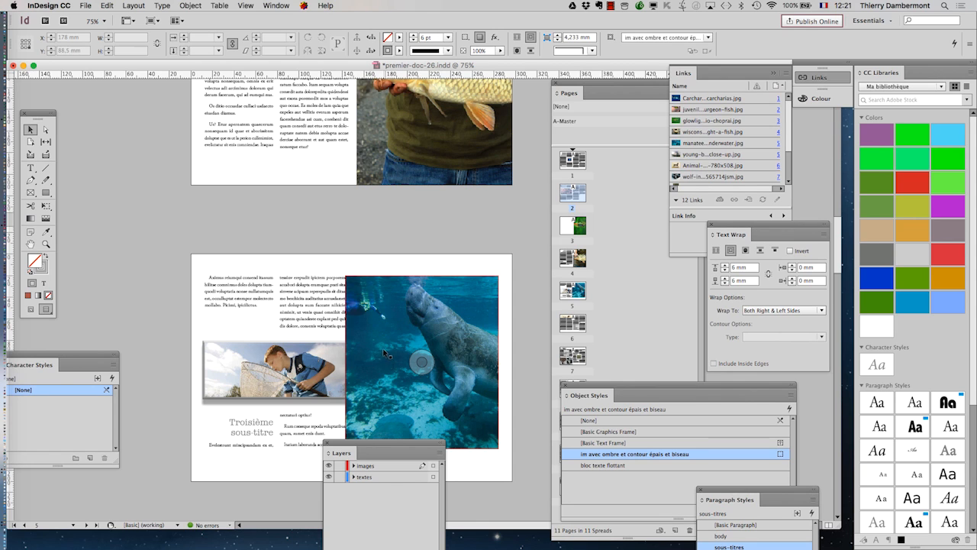
{"action": "left_click_drag", "start_coordinate": [385, 443], "coordinate": [396, 515]}
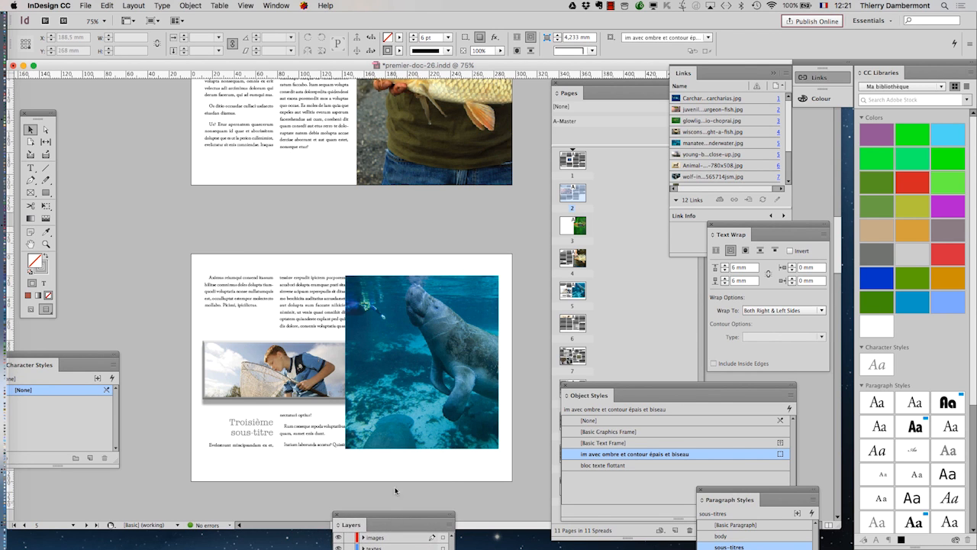
{"action": "left_click", "coordinate": [420, 416], "text": "super"}
{"action": "left_click", "coordinate": [28, 245]}
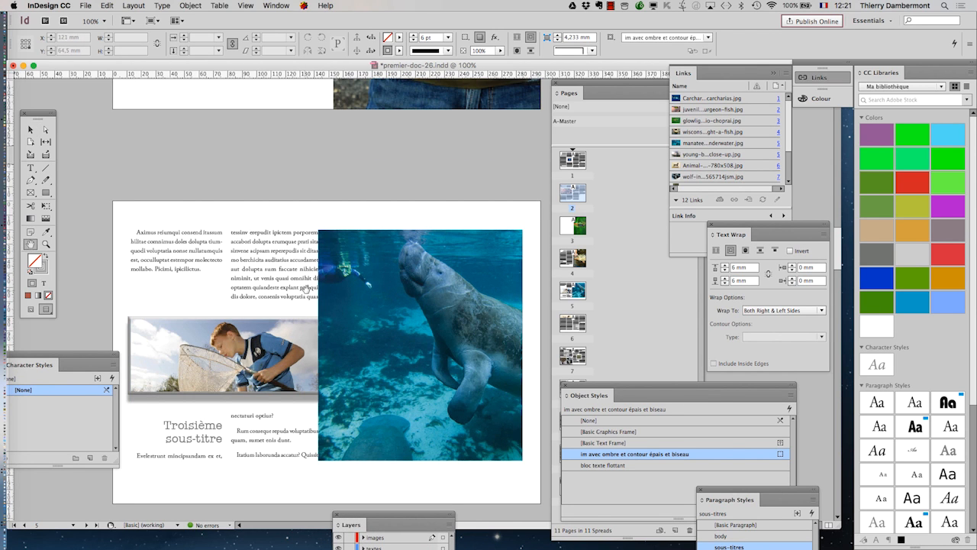
{"action": "left_click_drag", "start_coordinate": [312, 278], "coordinate": [285, 191]}
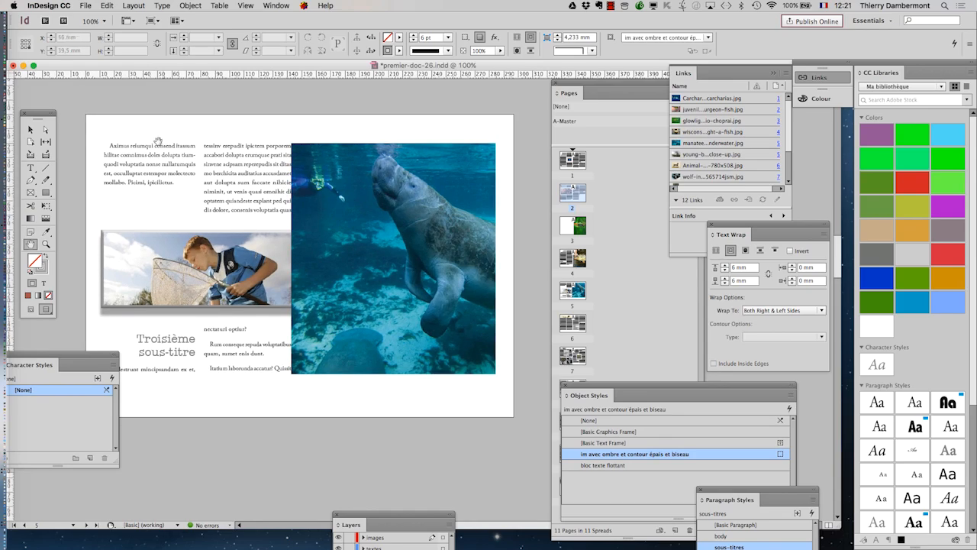
{"action": "left_click", "coordinate": [31, 130]}
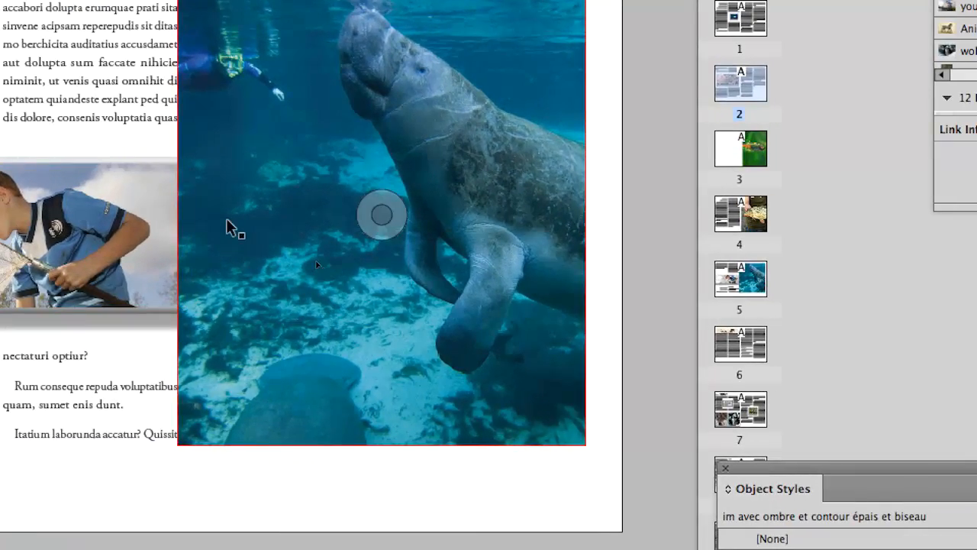
{"action": "left_click", "coordinate": [227, 226]}
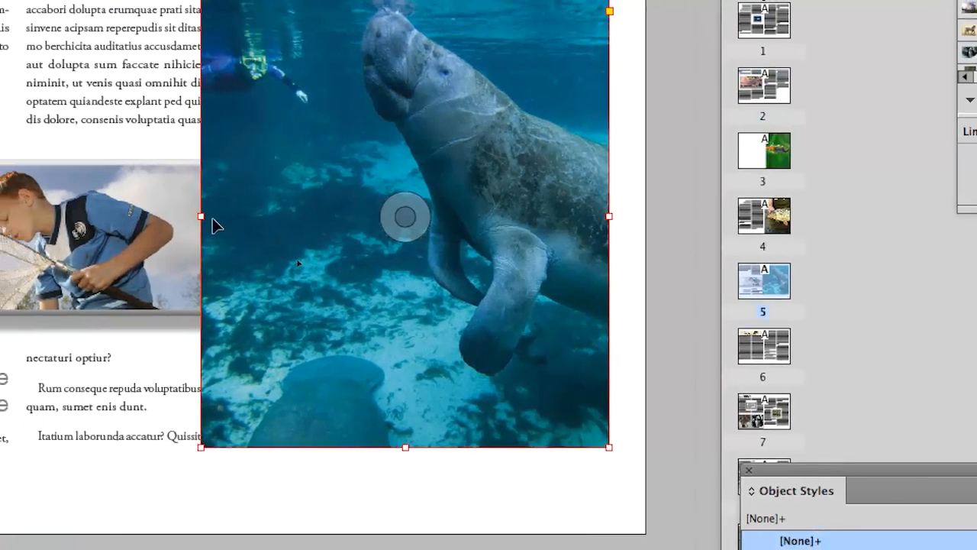
{"action": "mouse_move", "coordinate": [210, 218]}
{"action": "left_mouse_down"}
{"action": "mouse_move", "coordinate": [277, 219]}
{"action": "mouse_move", "coordinate": [191, 217]}
{"action": "left_mouse_up"}
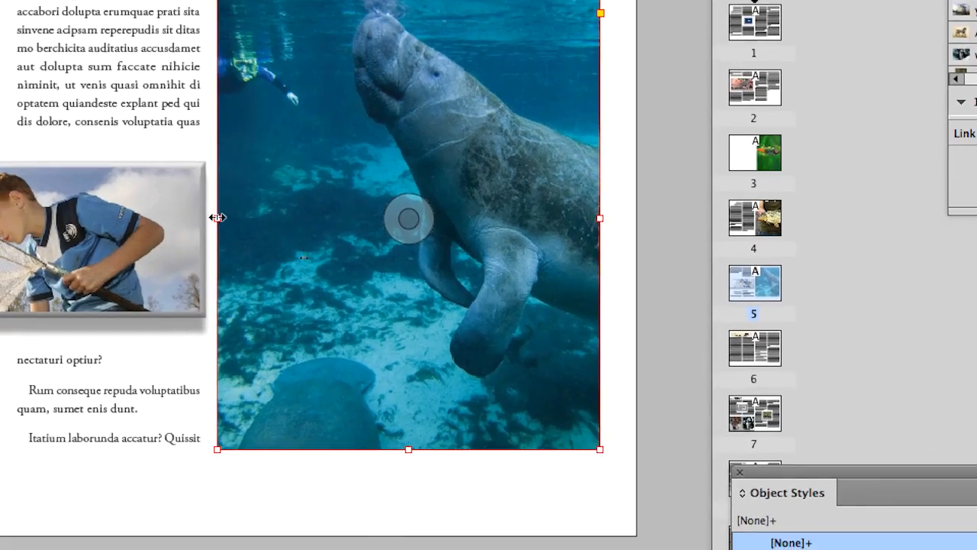
- Try narrowing the manatee picture to the fourth column, and extend it back to the third column, about 132.8 mm wide
{"action": "left_click_drag", "start_coordinate": [210, 219], "coordinate": [347, 217]}
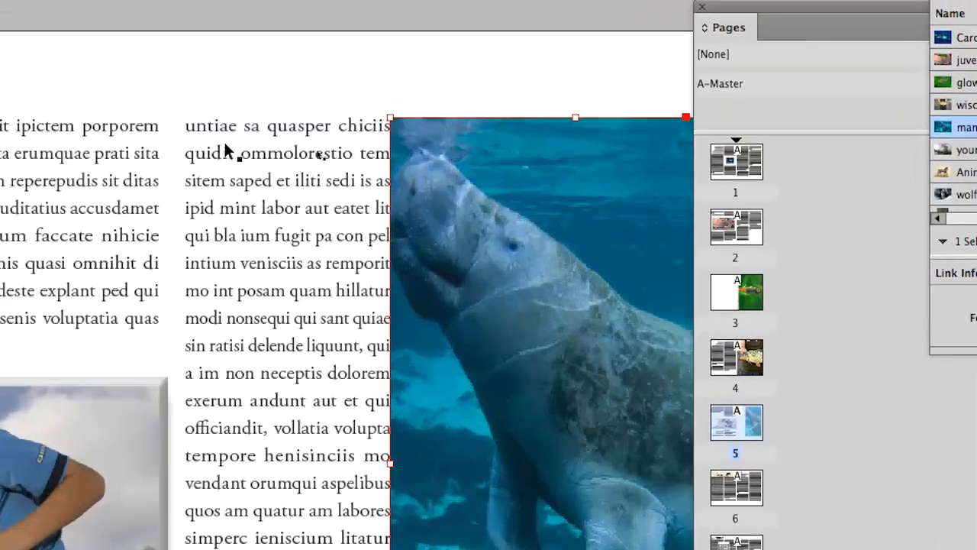
{"action": "scroll", "coordinate": [224, 141], "scroll_direction": "up", "scroll_amount": 1}
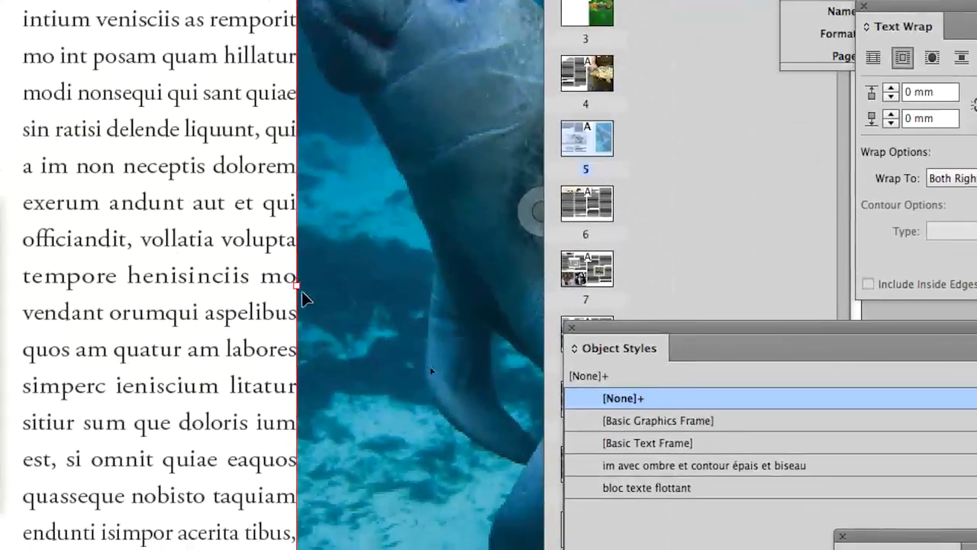
{"action": "left_click_drag", "start_coordinate": [301, 313], "coordinate": [25, 315]}
{"action": "left_click_drag", "start_coordinate": [204, 290], "coordinate": [204, 290]}
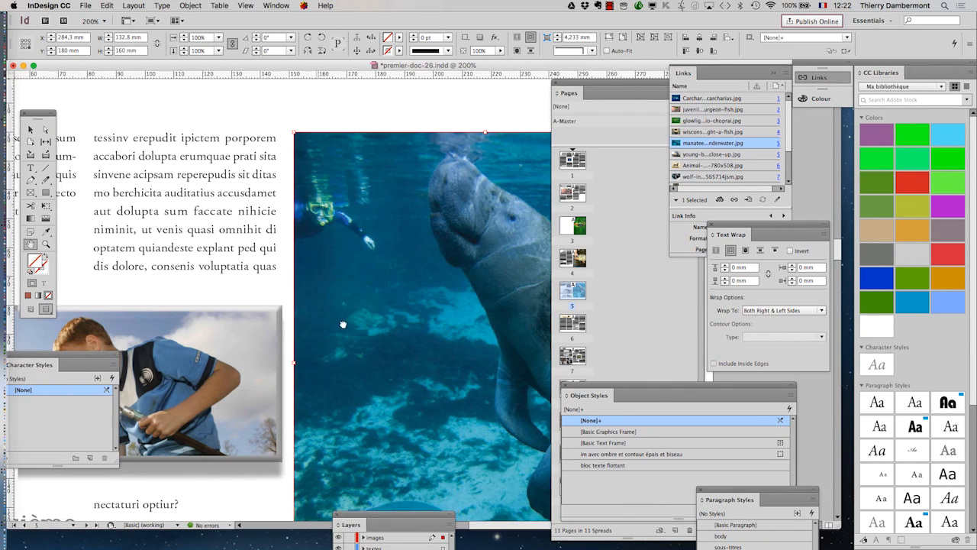
- Check the zebra picture and text columns on page 6, return to page 5, and leave the manatee picture deselected
{"action": "scroll", "coordinate": [343, 324], "scroll_direction": "down", "scroll_amount": 15}
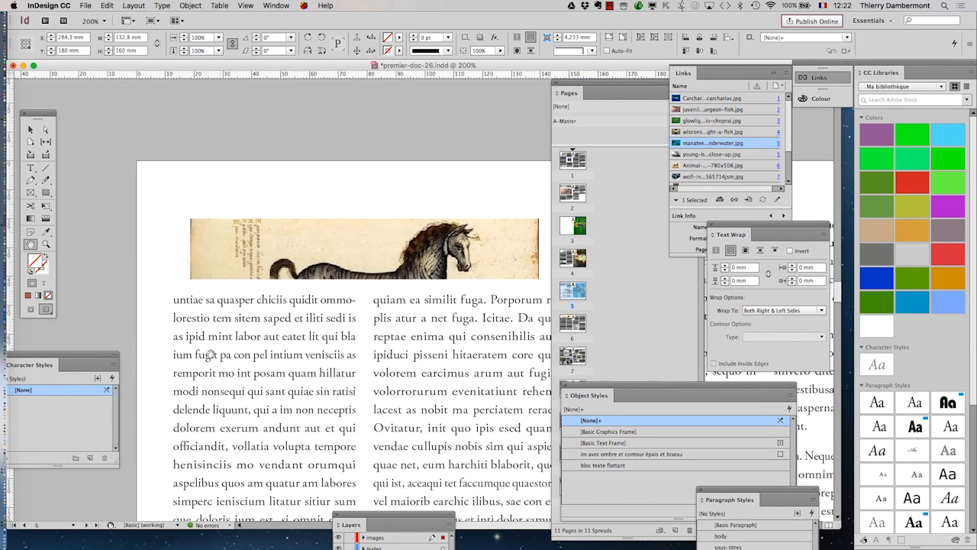
{"action": "scroll", "coordinate": [190, 324], "scroll_direction": "up", "scroll_amount": 2}
{"action": "scroll", "coordinate": [190, 319], "scroll_direction": "down", "scroll_amount": 4}
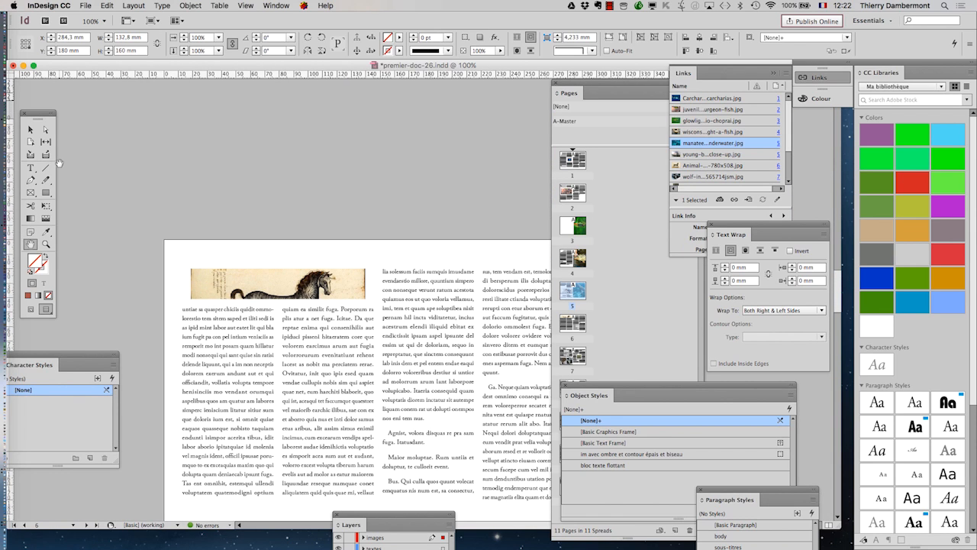
{"action": "left_click_drag", "start_coordinate": [473, 265], "coordinate": [282, 445]}
{"action": "left_click_drag", "start_coordinate": [339, 273], "coordinate": [381, 474]}
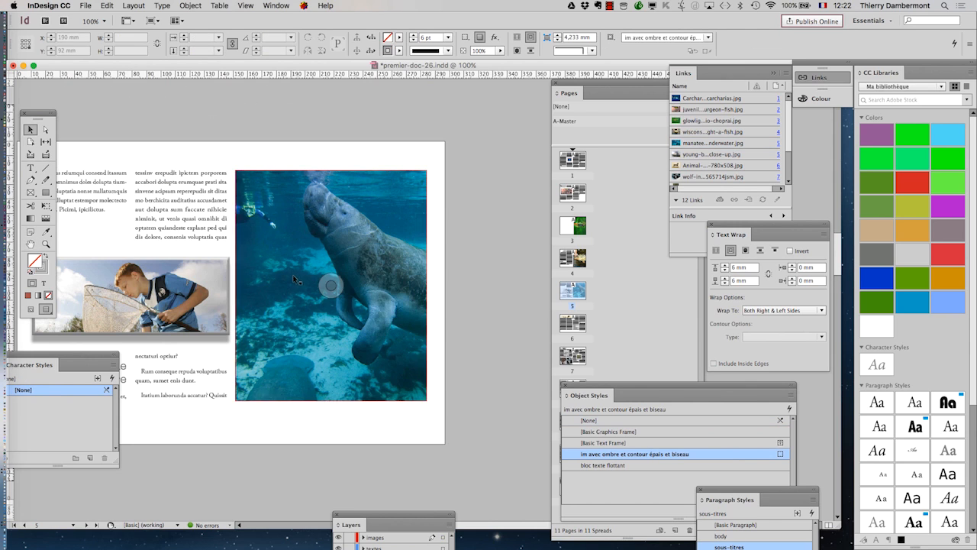